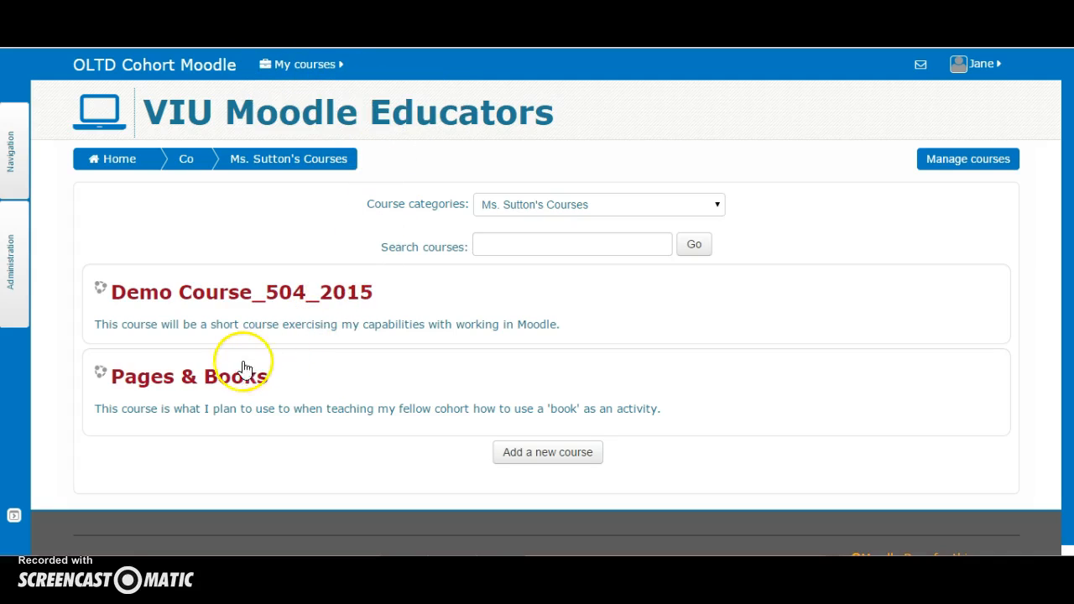
# Open the Pages & Books course
pyautogui.click(204, 376)
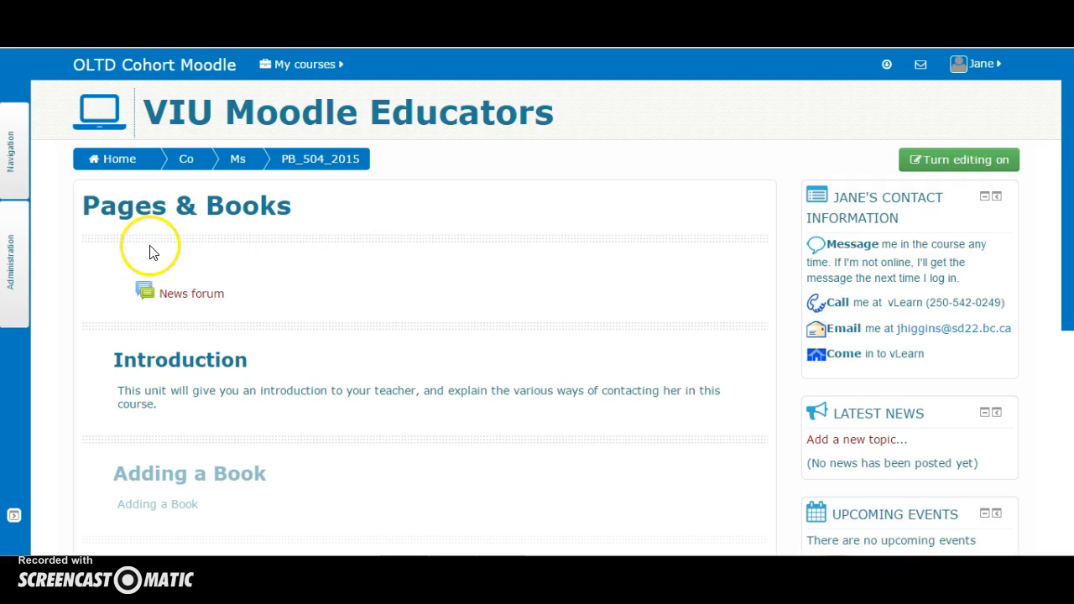
pyautogui.click(16, 268)
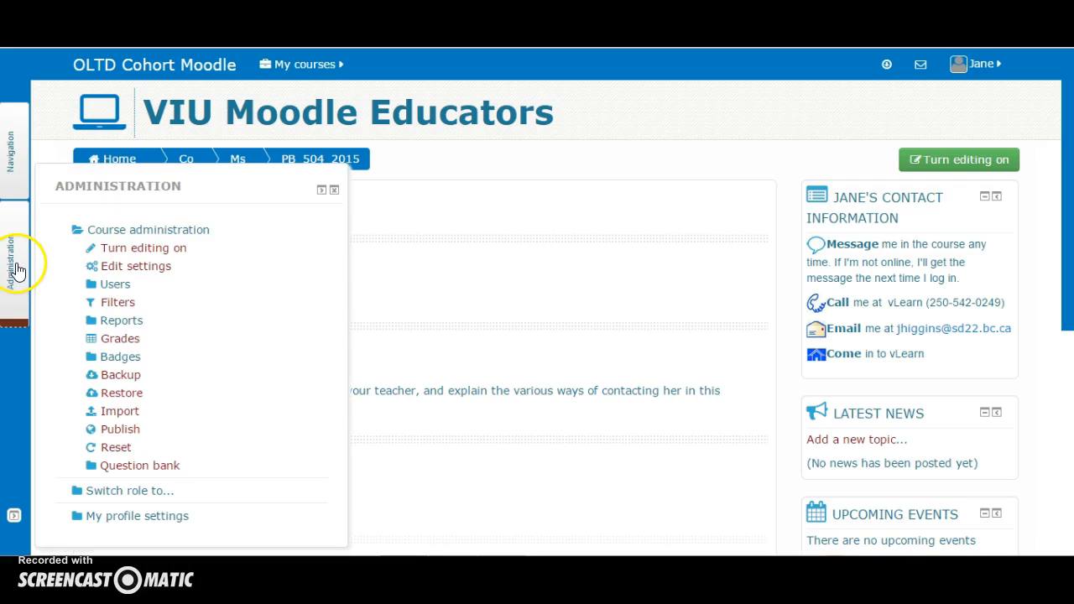
pyautogui.click(16, 159)
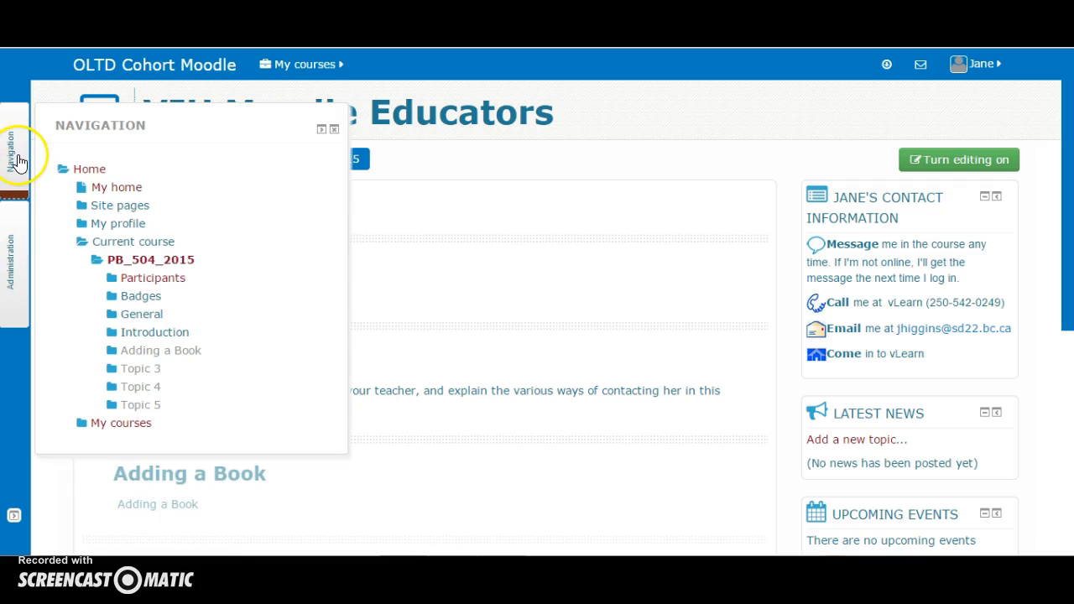
pyautogui.click(320, 131)
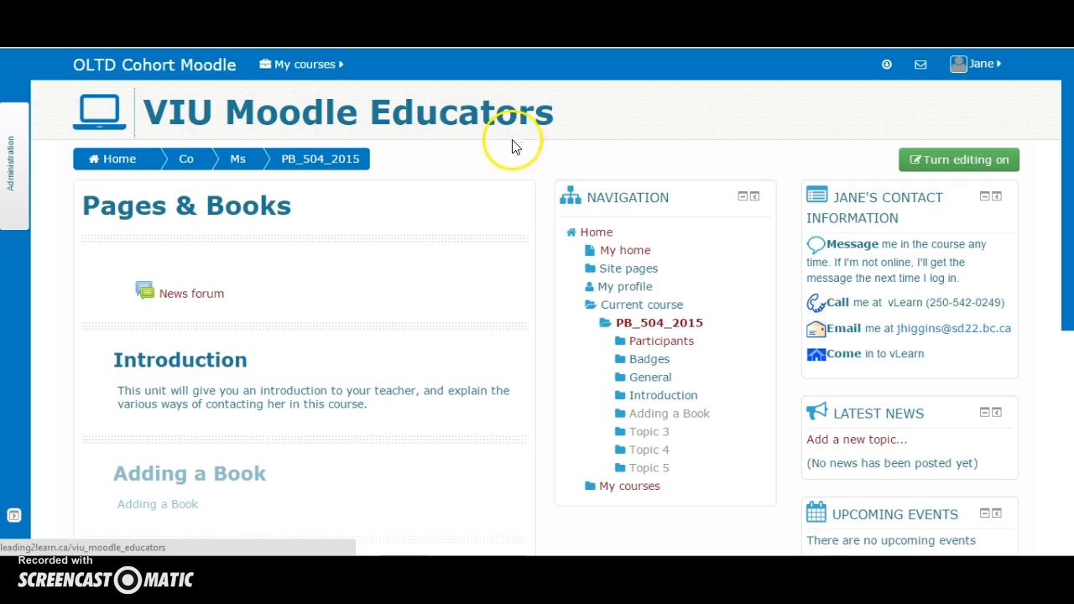
pyautogui.click(755, 197)
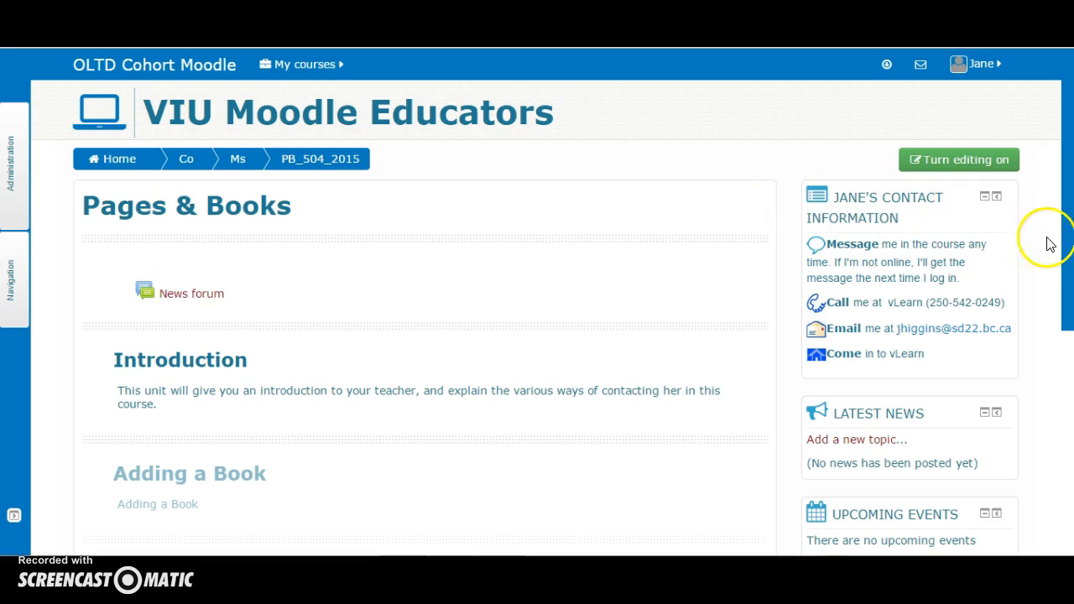
pyautogui.moveTo(1069, 231); pyautogui.dragTo(1068, 351)
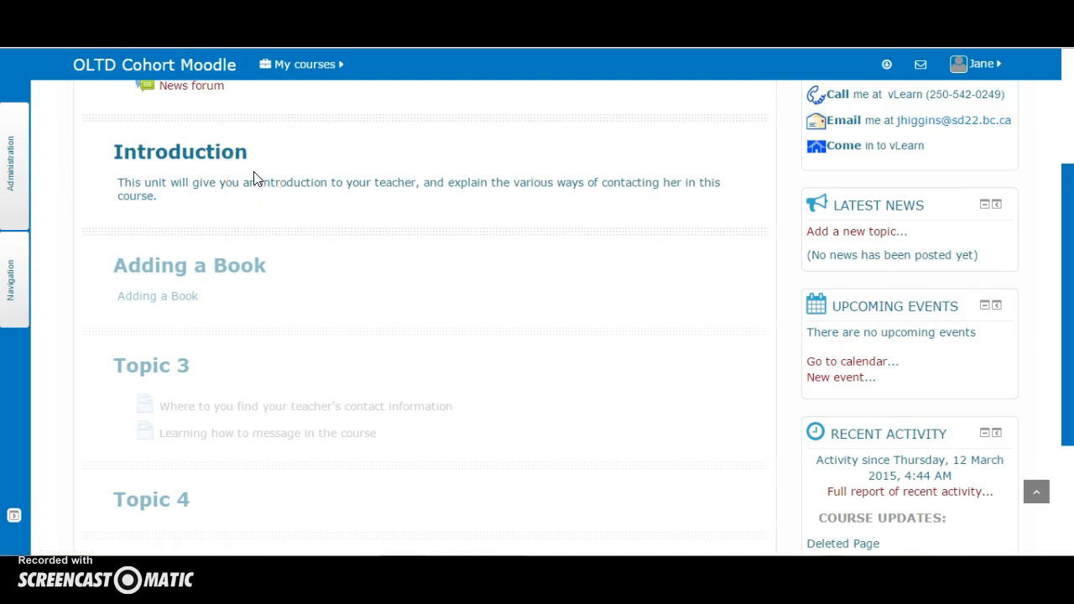
pyautogui.click(17, 191)
pyautogui.scroll(3, 1070, 225)
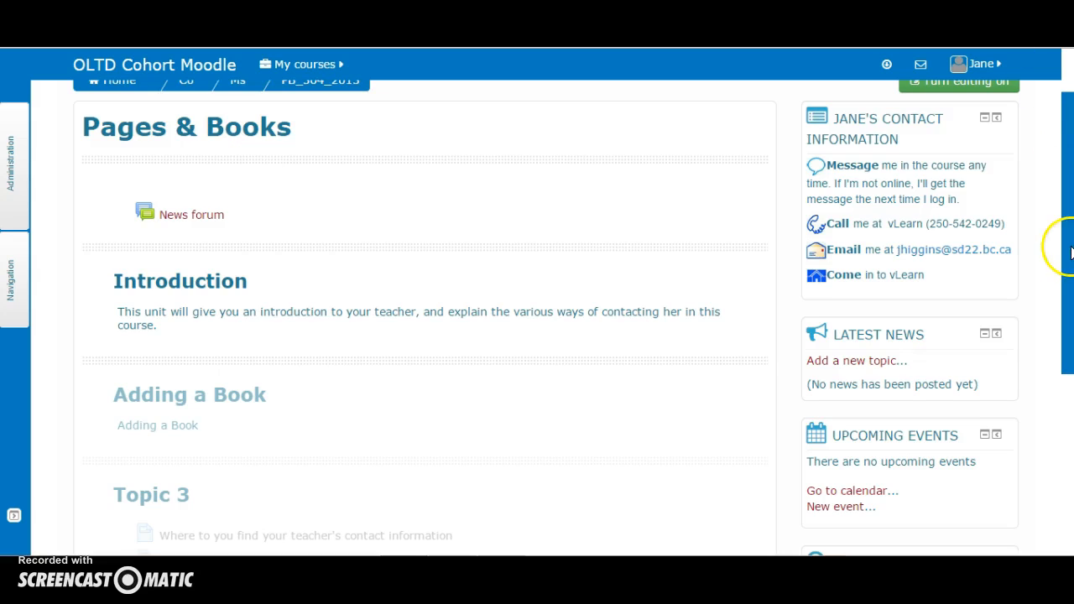
pyautogui.moveTo(1068, 250); pyautogui.dragTo(1067, 205)
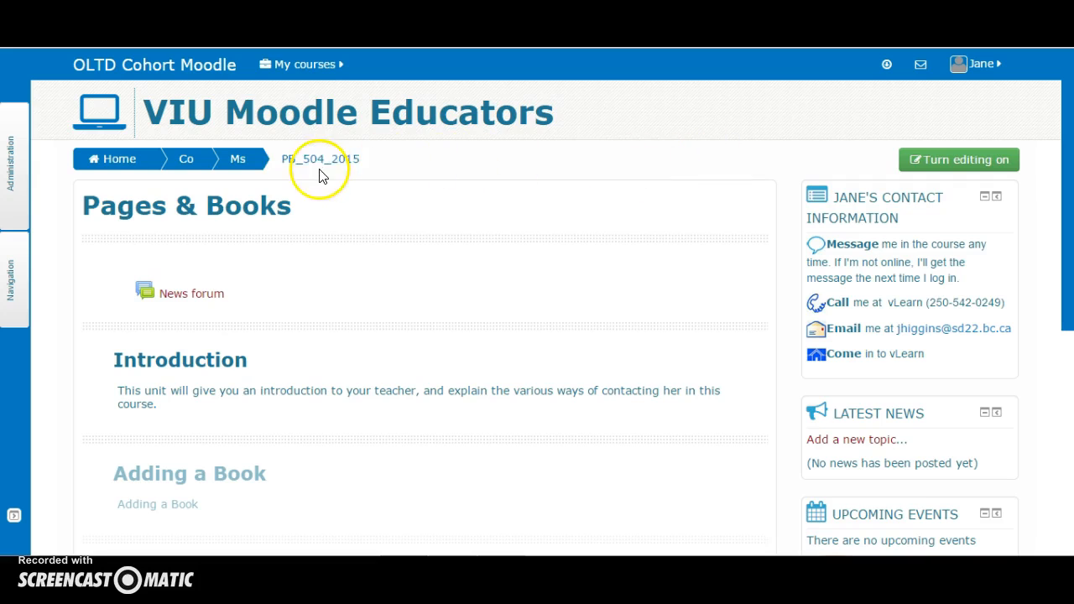
# Turn editing on for the course from the Administration block
pyautogui.click(6, 180)
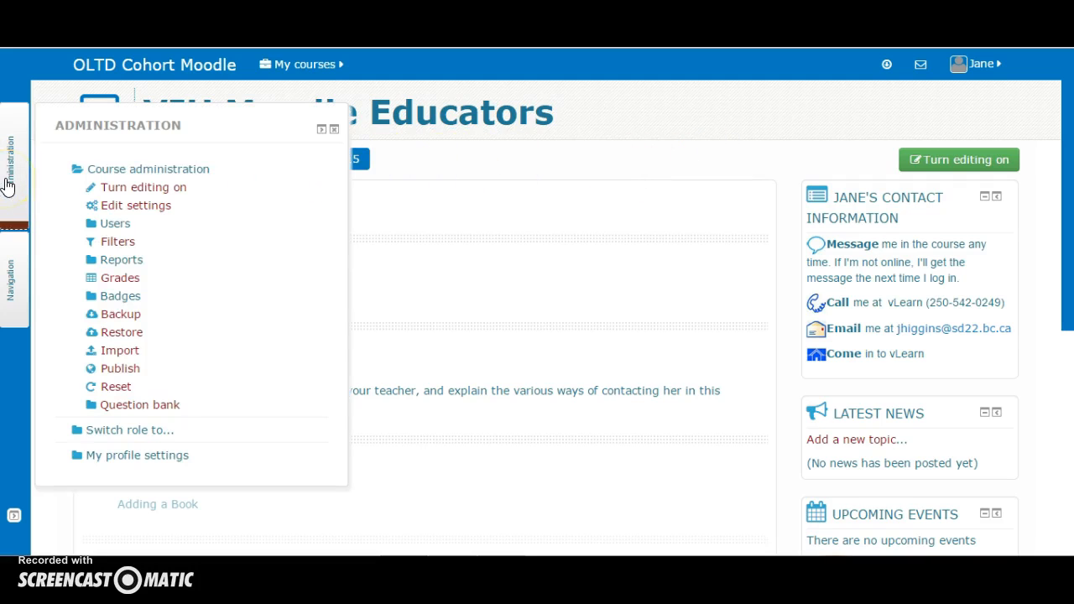
pyautogui.click(151, 188)
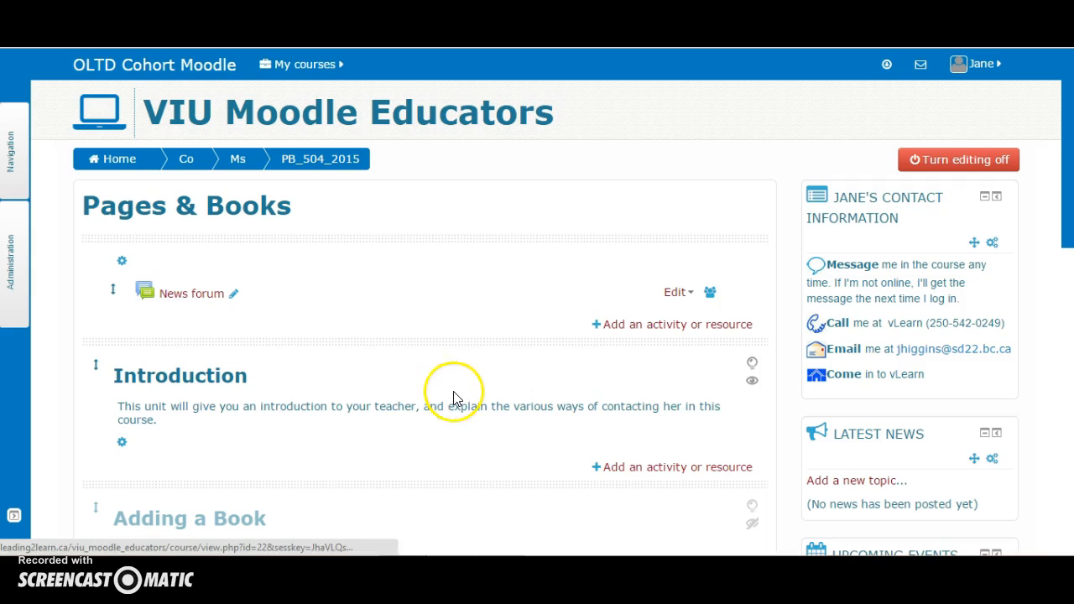
# Add a new Page resource to the Introduction section
pyautogui.click(699, 471)
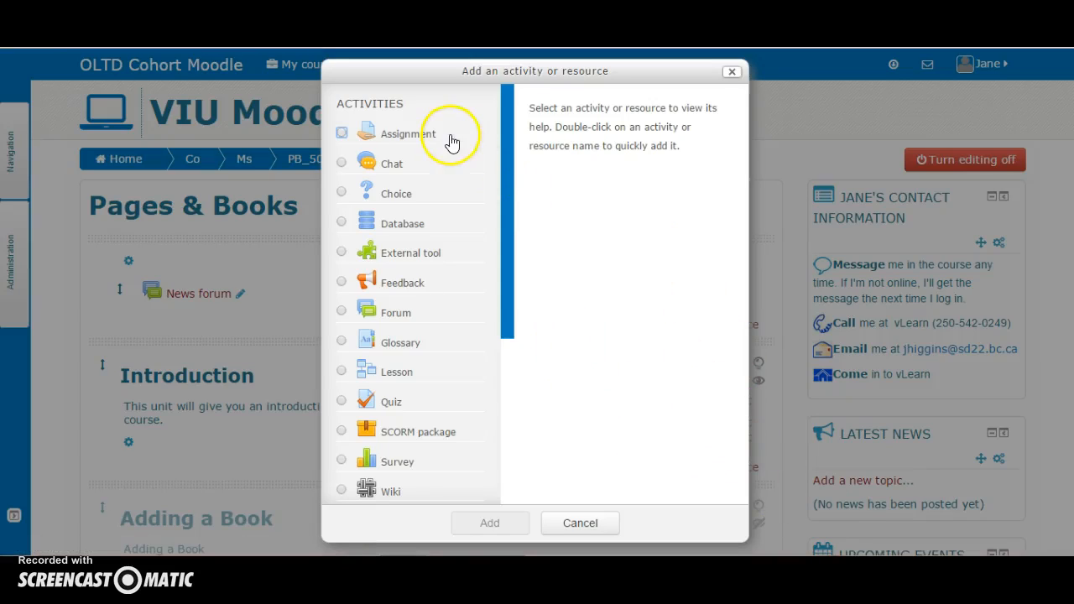
pyautogui.moveTo(505, 110); pyautogui.dragTo(502, 296)
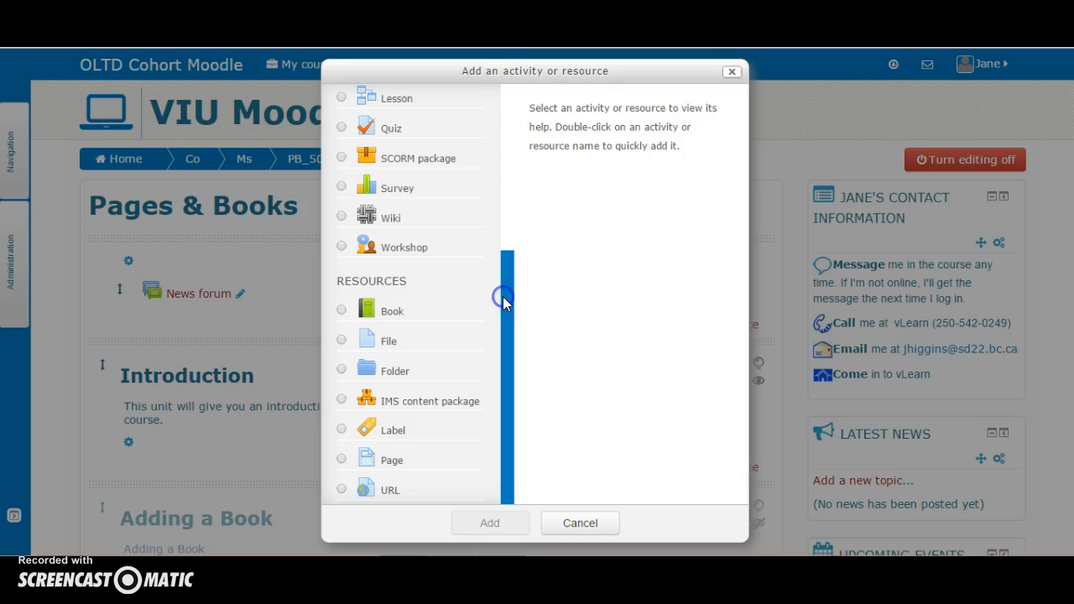
pyautogui.click(343, 461)
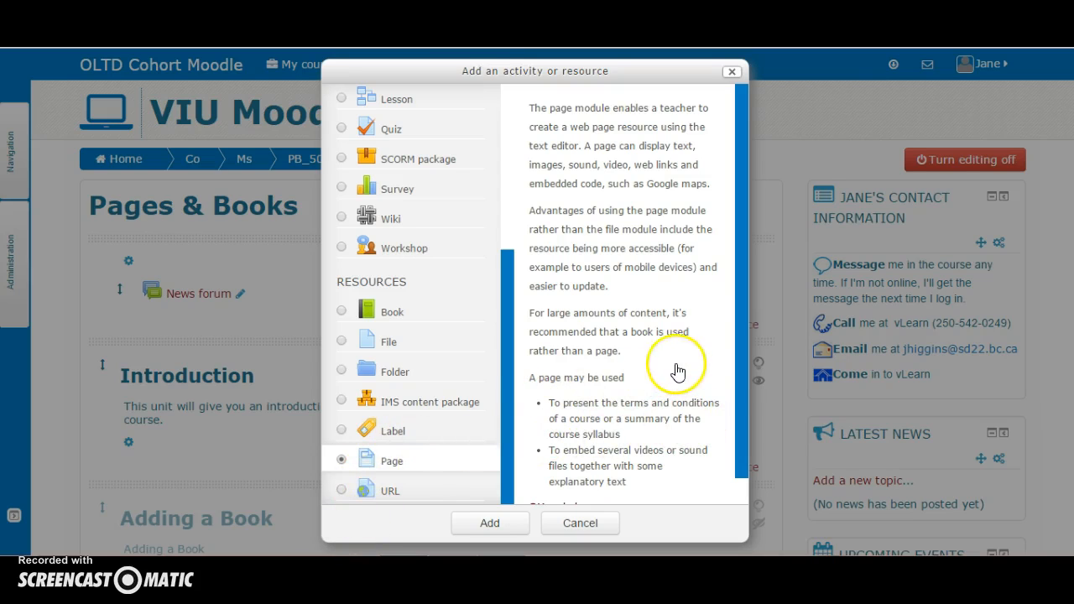
pyautogui.click(742, 318)
pyautogui.moveTo(742, 318); pyautogui.dragTo(746, 347)
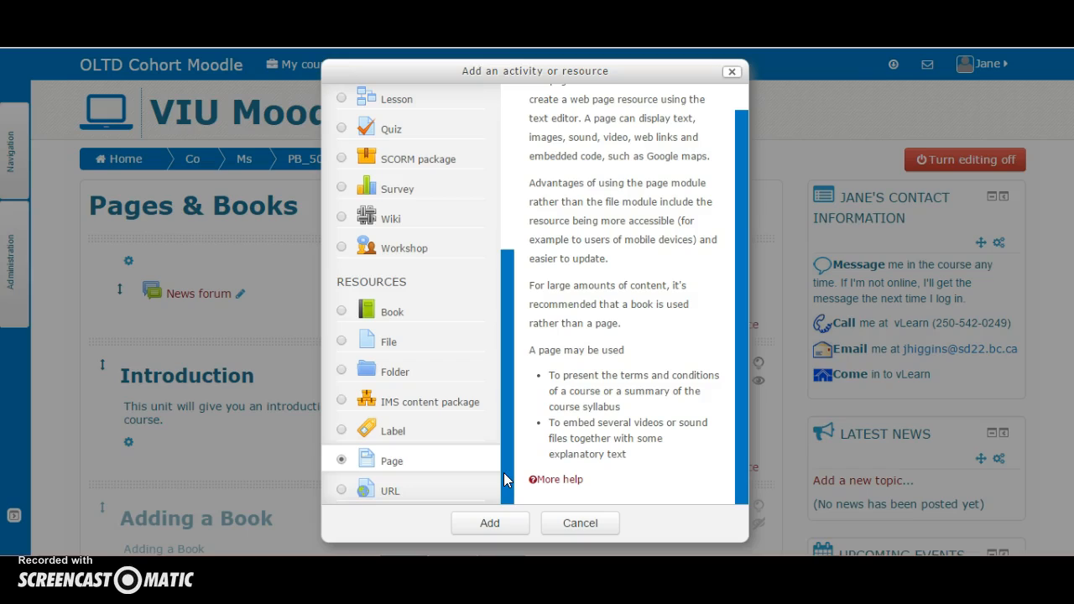
pyautogui.click(488, 523)
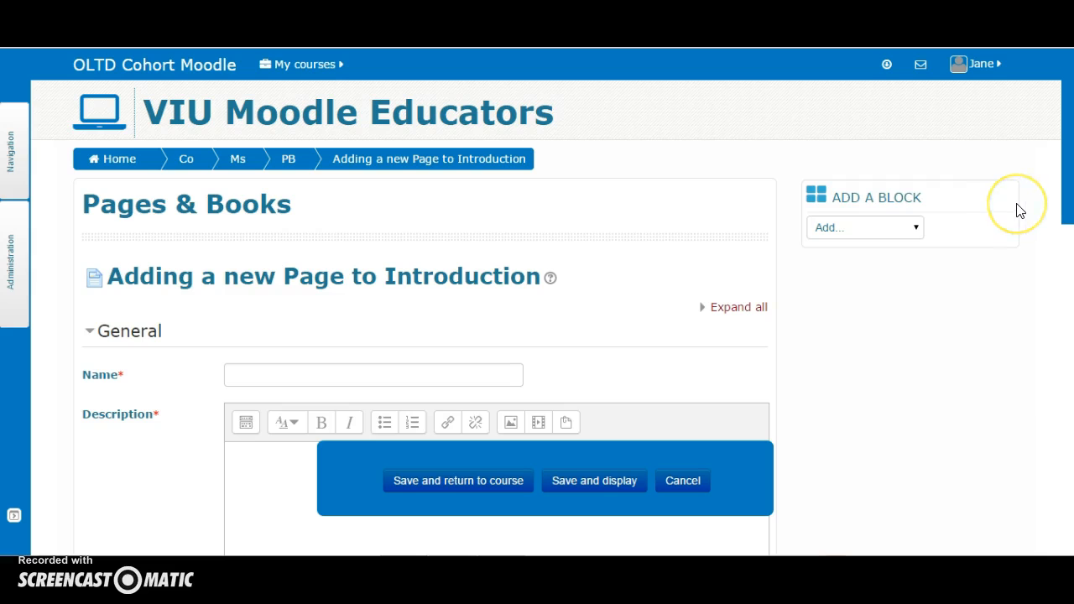
# Expand all form sections and name the page "All about me"
pyautogui.moveTo(1065, 165); pyautogui.dragTo(1071, 259)
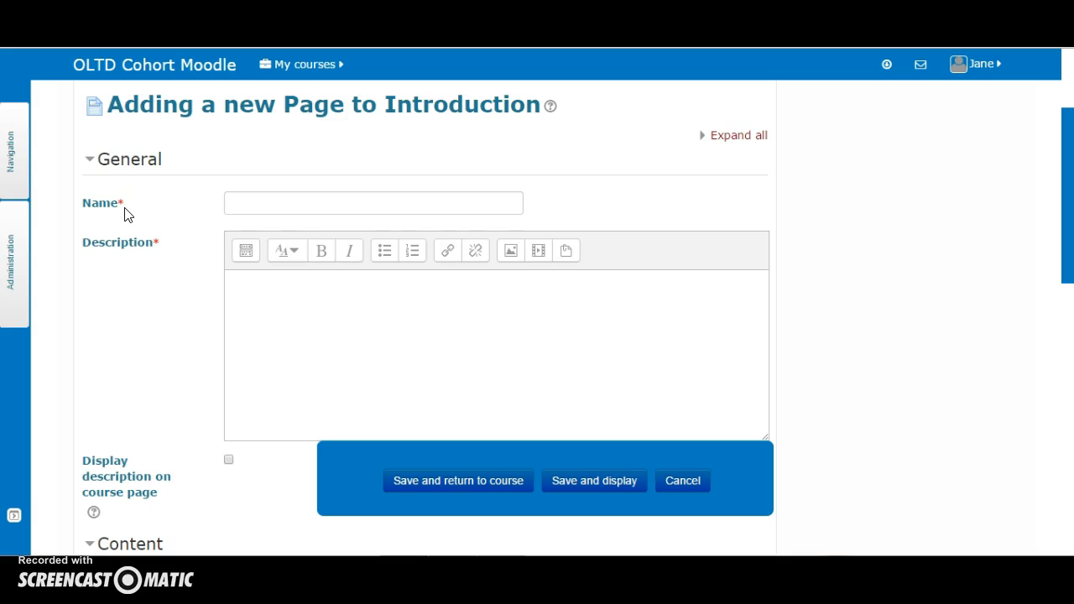
pyautogui.click(738, 137)
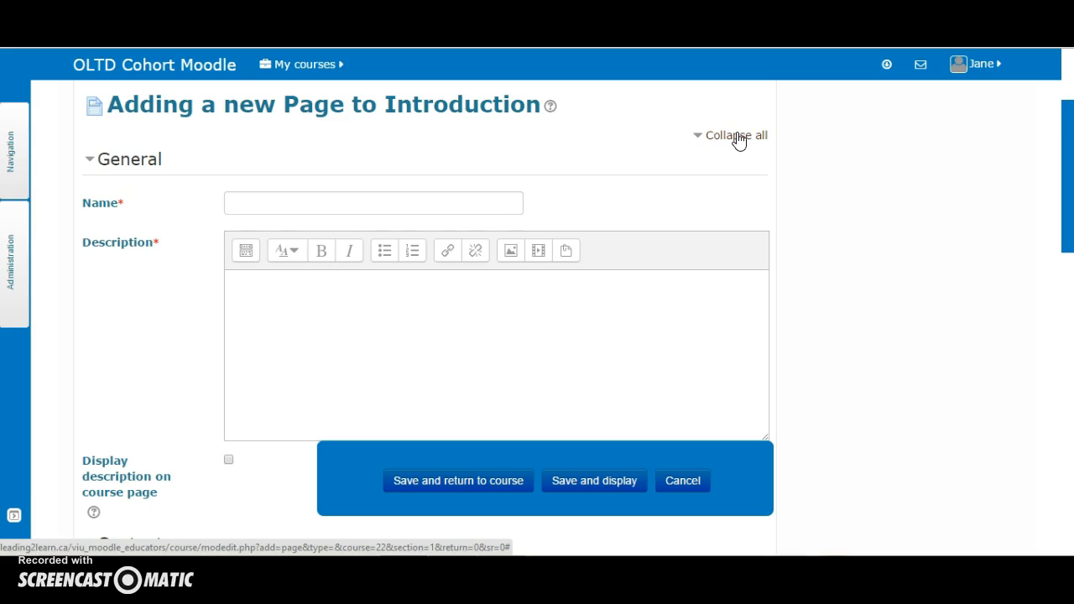
pyautogui.click(322, 205)
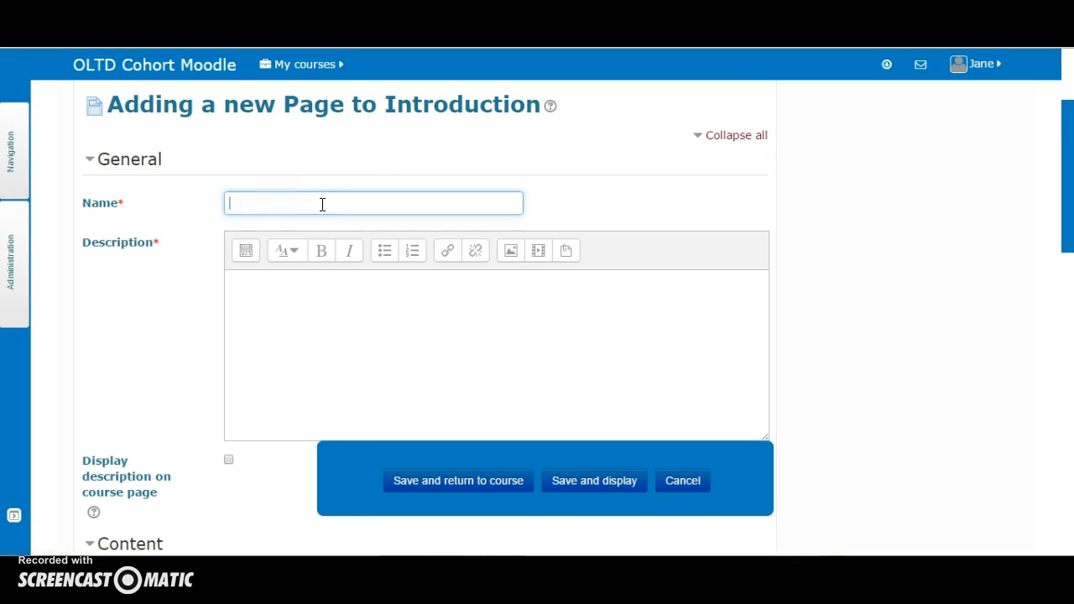
pyautogui.write('All about me')
# Enter the description "Letting your teacher know a little bit about yourself"
pyautogui.click(239, 292)
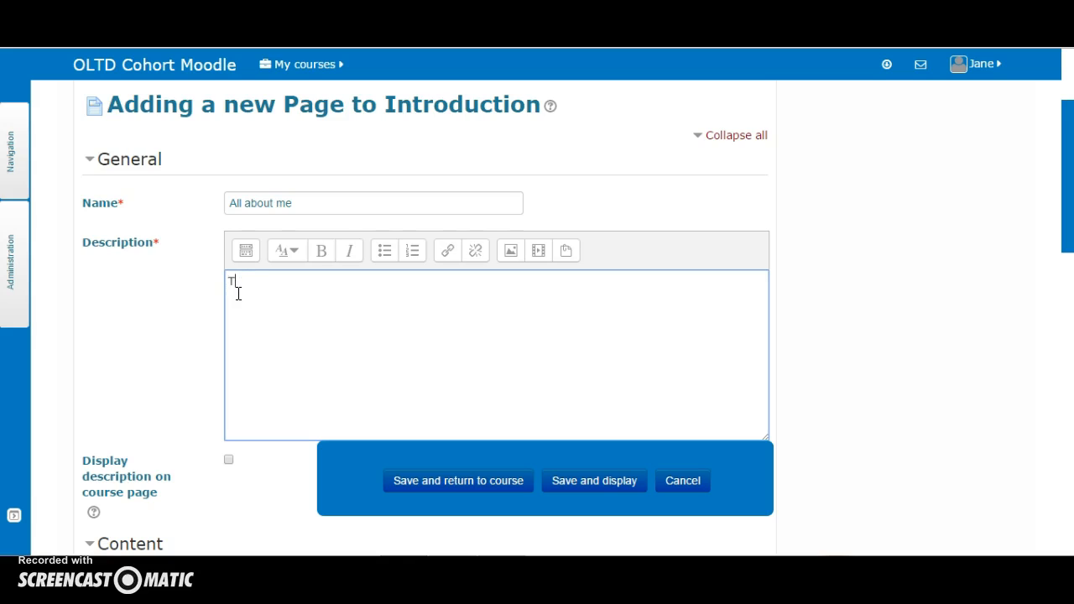
pyautogui.write('Le')
pyautogui.write('tting your')
pyautogui.write(' teacher no')
pyautogui.write('know ')
pyautogui.write('a little')
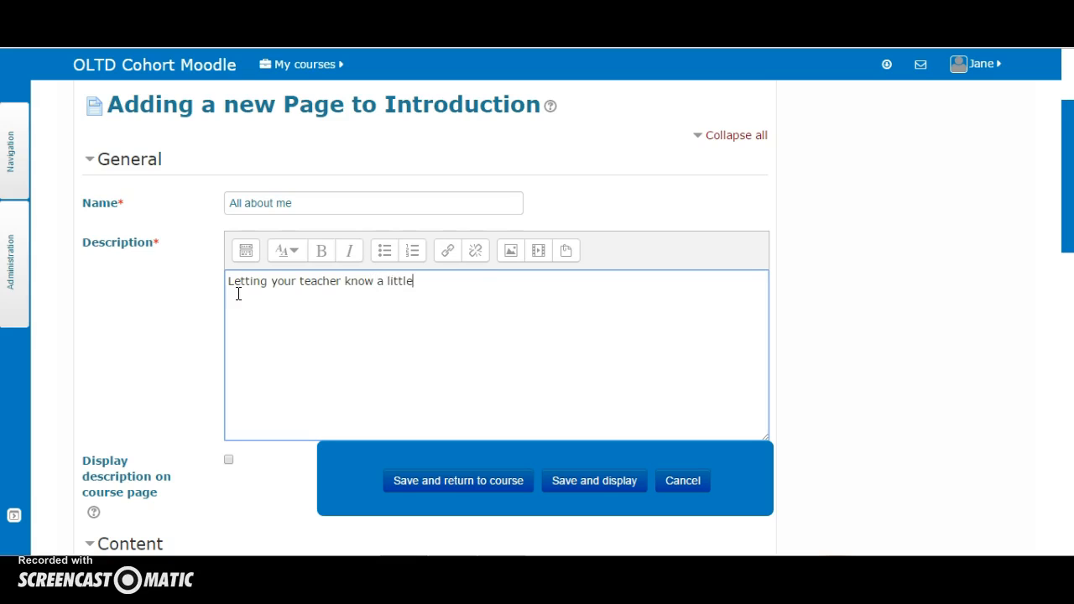
pyautogui.write(' bit about yourself')
pyautogui.hotkey('shift', 'F10')
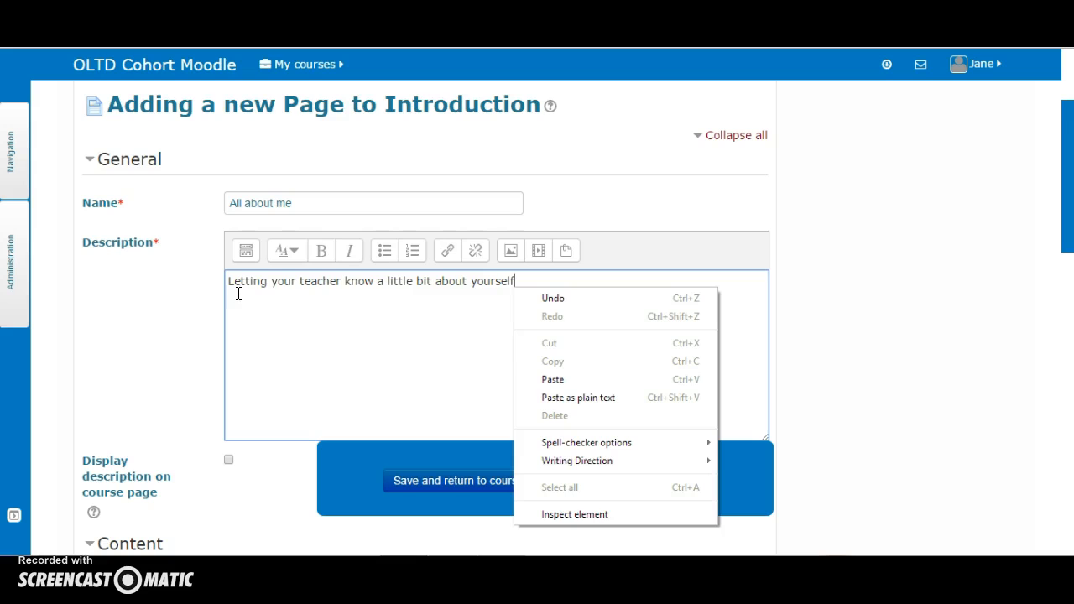
pyautogui.click(360, 322)
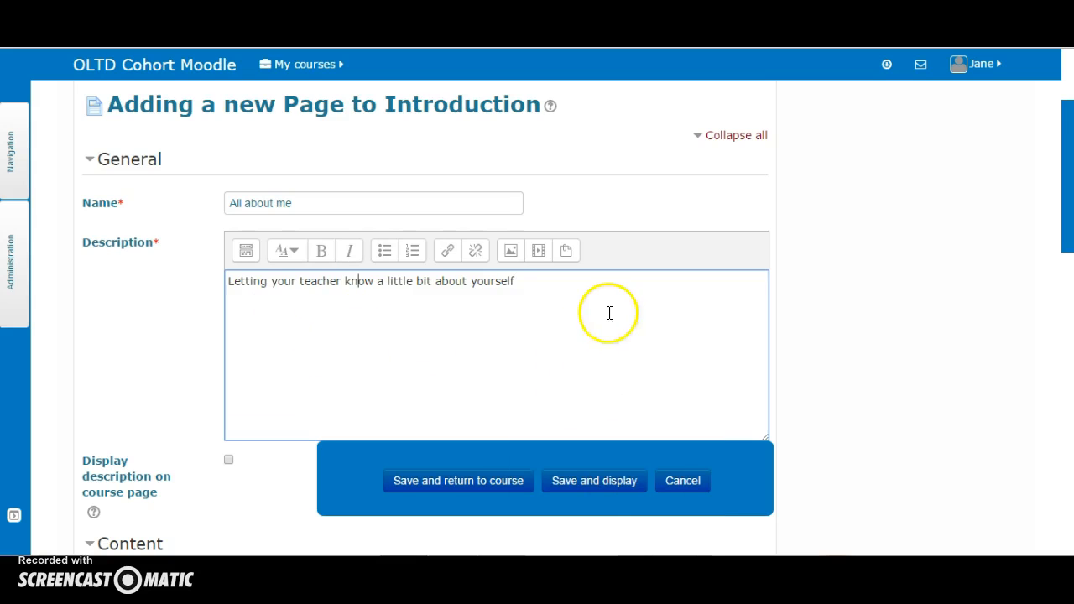
# Show the full editor toolbar and paste the prepared assignment text into the Page content
pyautogui.moveTo(1067, 178); pyautogui.dragTo(1064, 236)
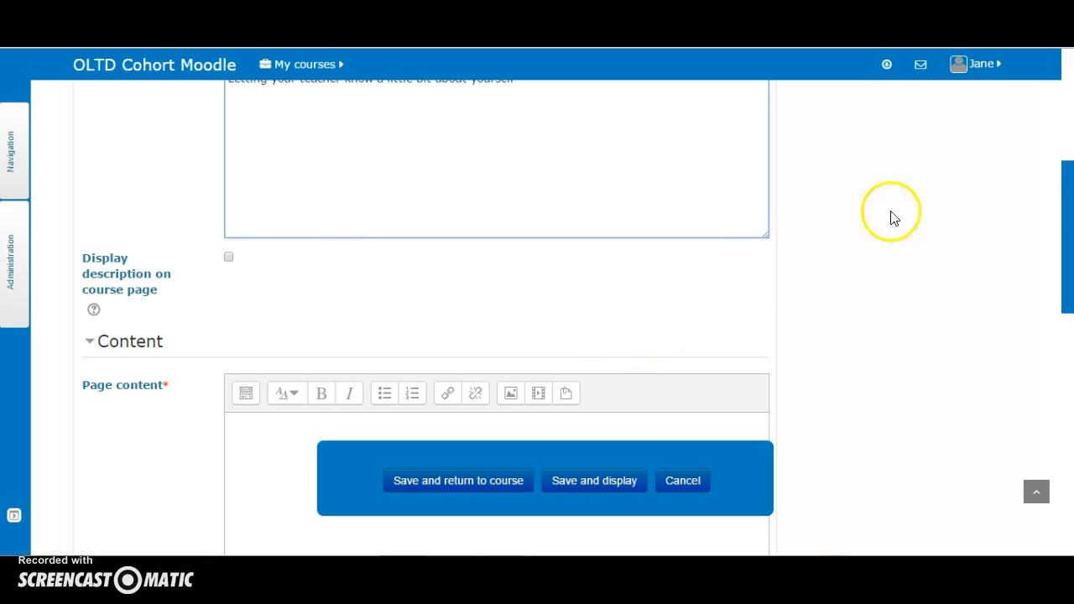
pyautogui.moveTo(1067, 196); pyautogui.dragTo(1062, 268)
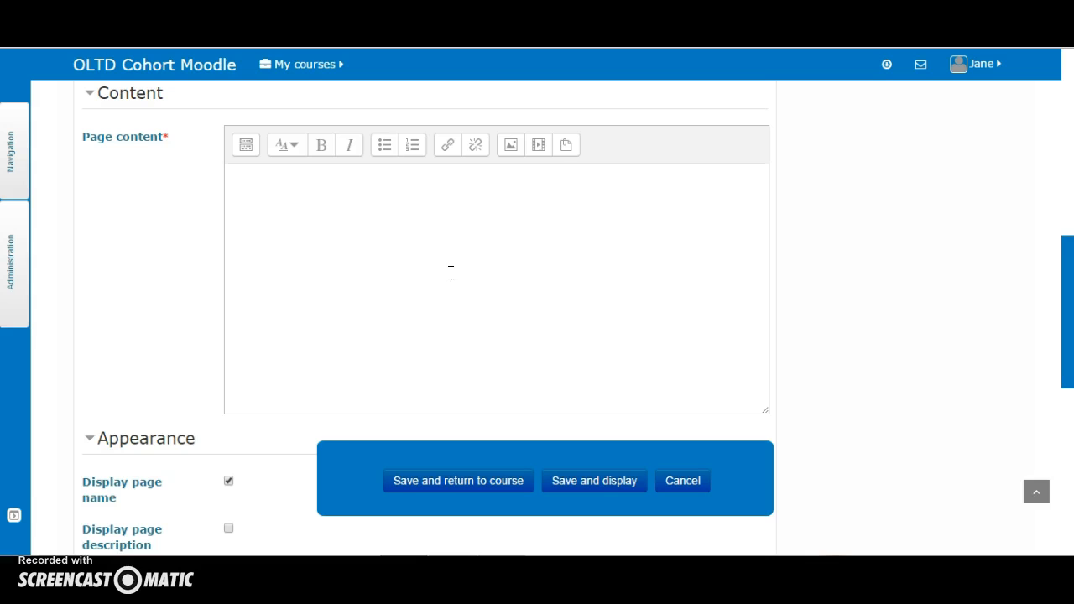
pyautogui.click(246, 147)
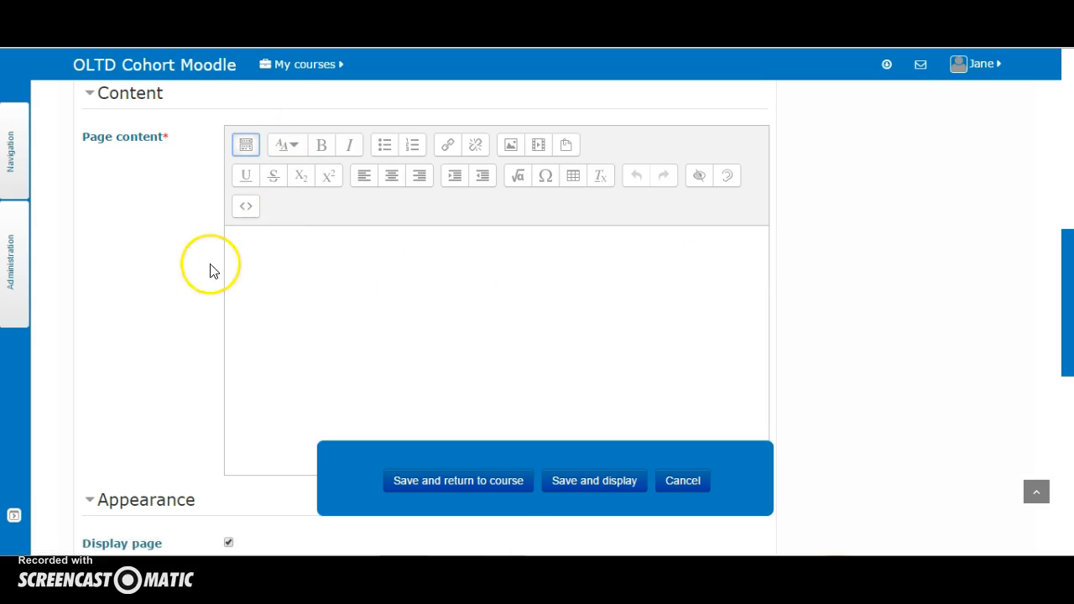
pyautogui.click(233, 247)
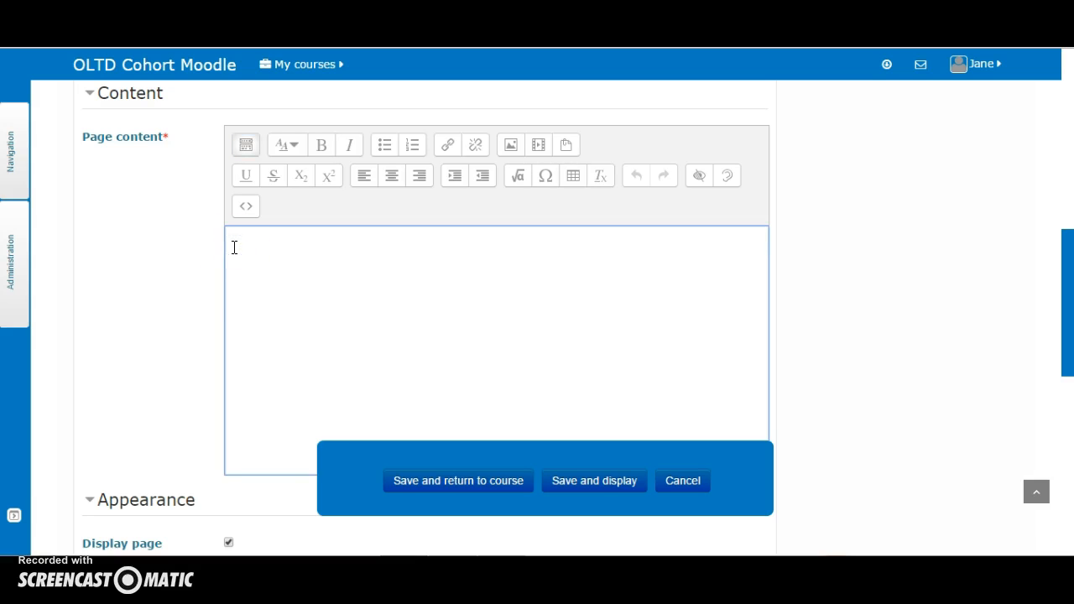
pyautogui.write('**In these first three assignments, share topics such as interests/hobbies, family life, schooling, travel, and reason for taking this course**  Required assignments: Messaging Teacher-in Moodle Wordle-Assignment to submit Sound Bytes- Assignment to submit')
pyautogui.click(287, 253)
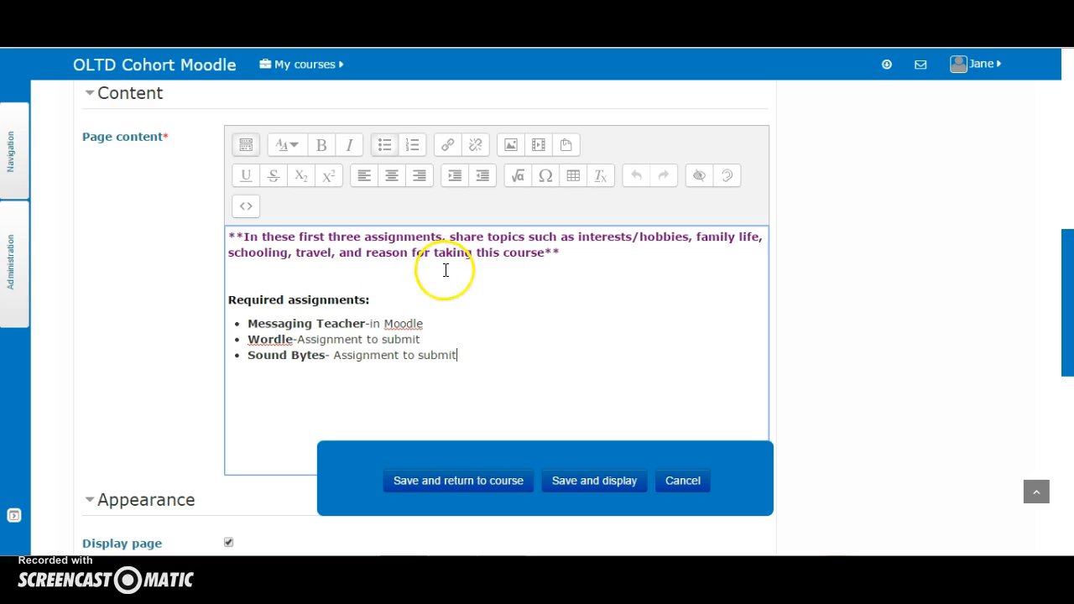
# Insert two blank lines above the pasted text and place the cursor on the top line
pyautogui.click(231, 236)
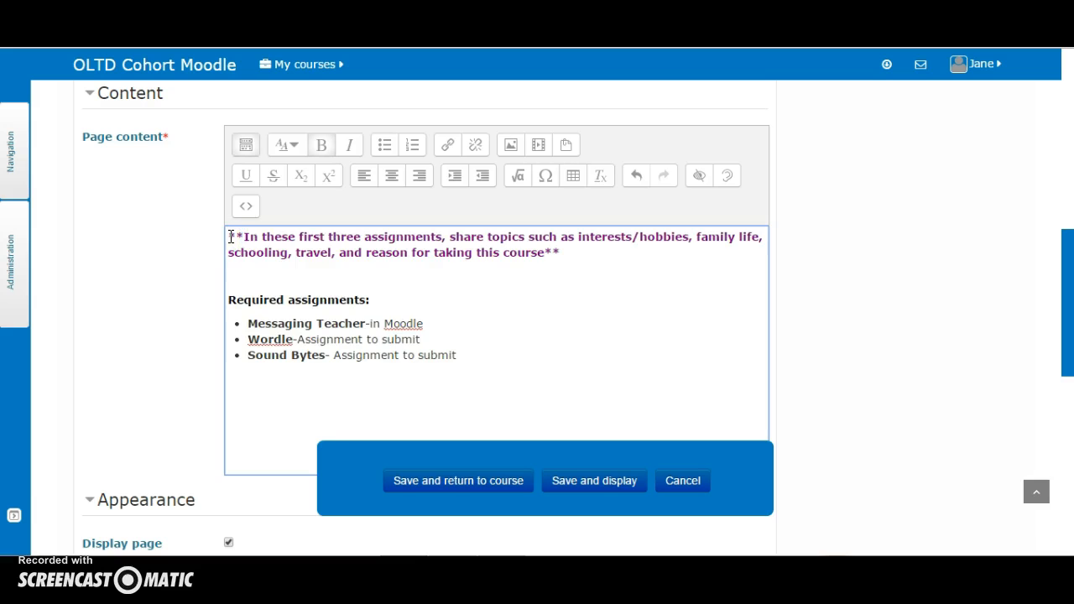
pyautogui.press('Return')
pyautogui.press('Return')
pyautogui.click(230, 236)
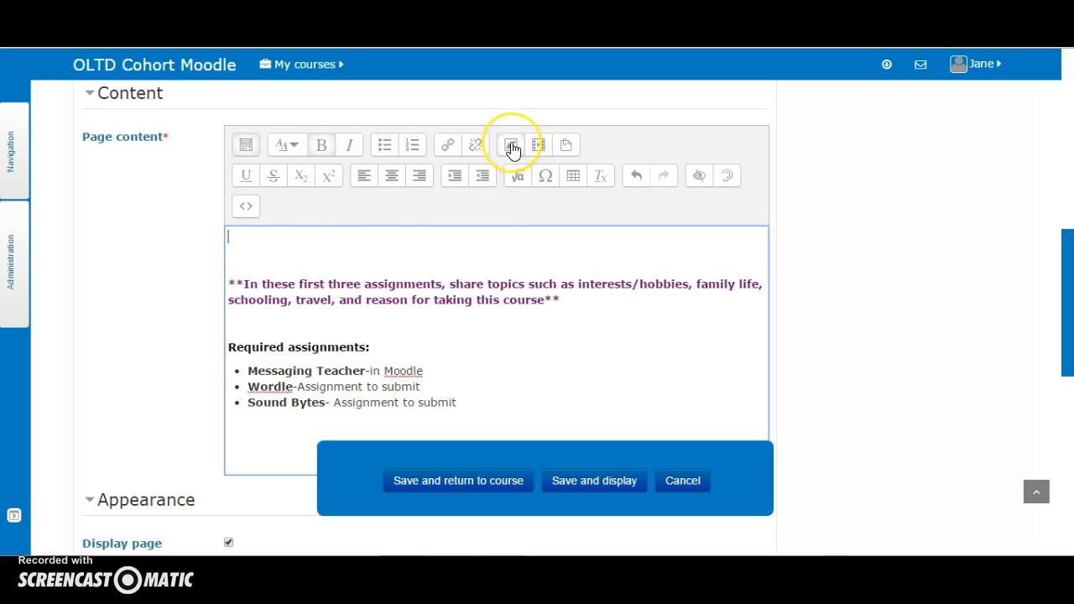
# Upload the picture ME ME ME from the Desktop into the page content through the image dialog's file picker
pyautogui.click(511, 146)
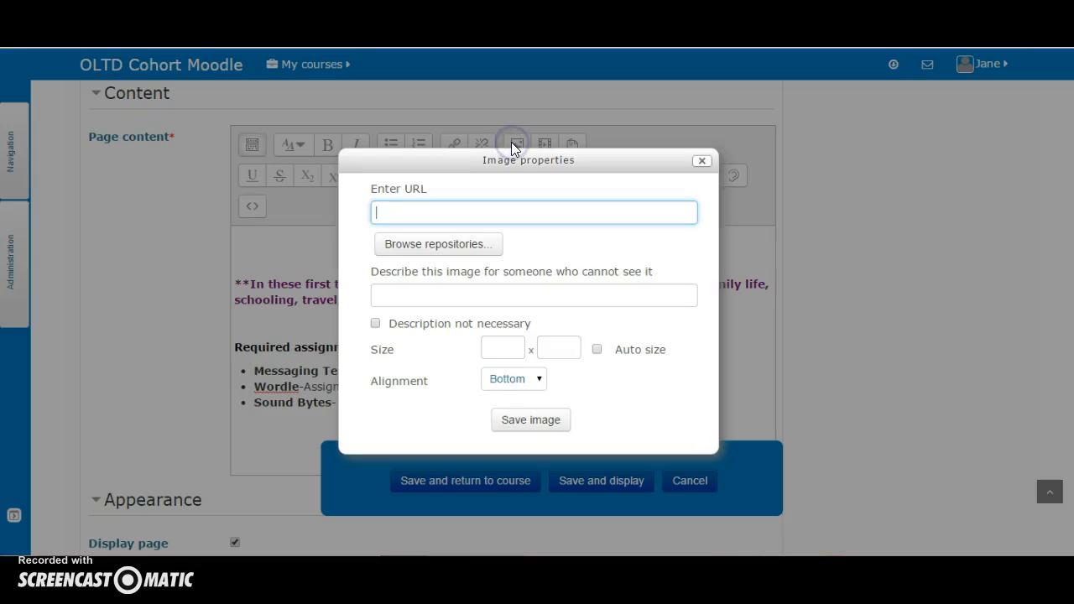
pyautogui.click(438, 244)
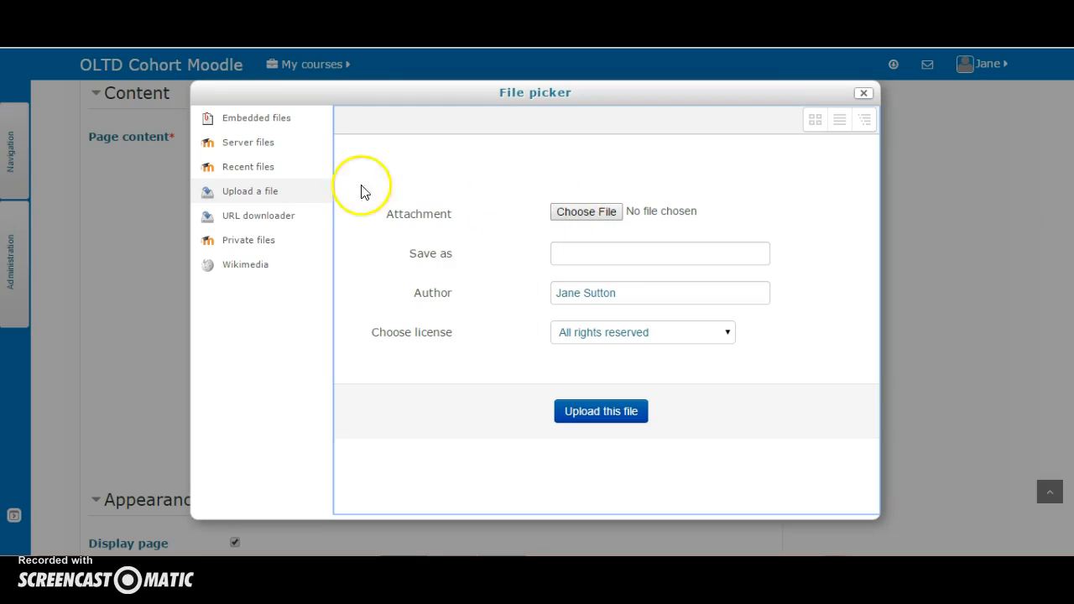
pyautogui.click(235, 191)
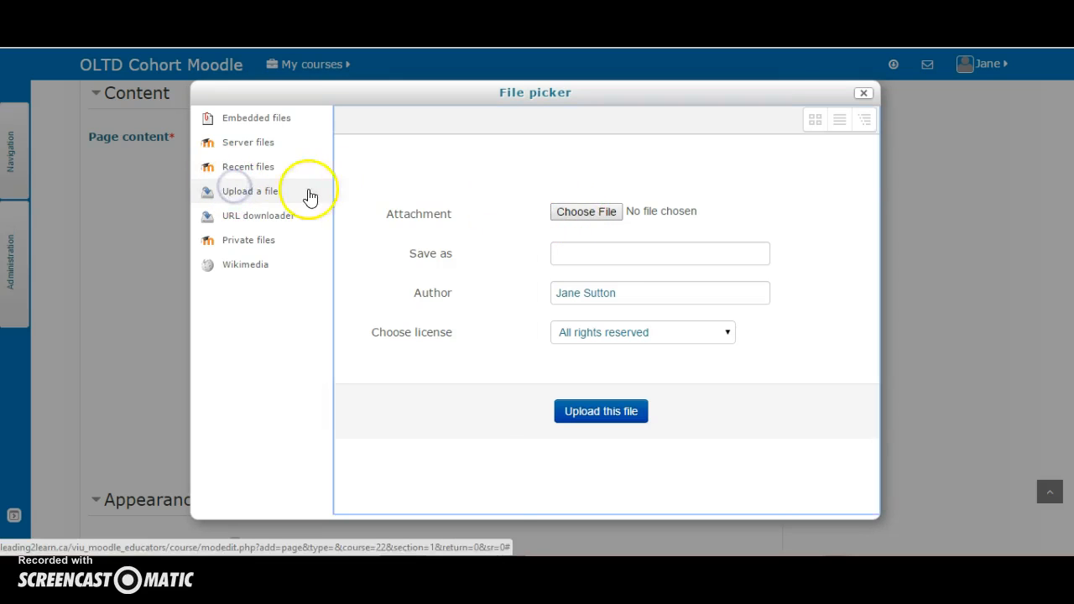
pyautogui.click(598, 212)
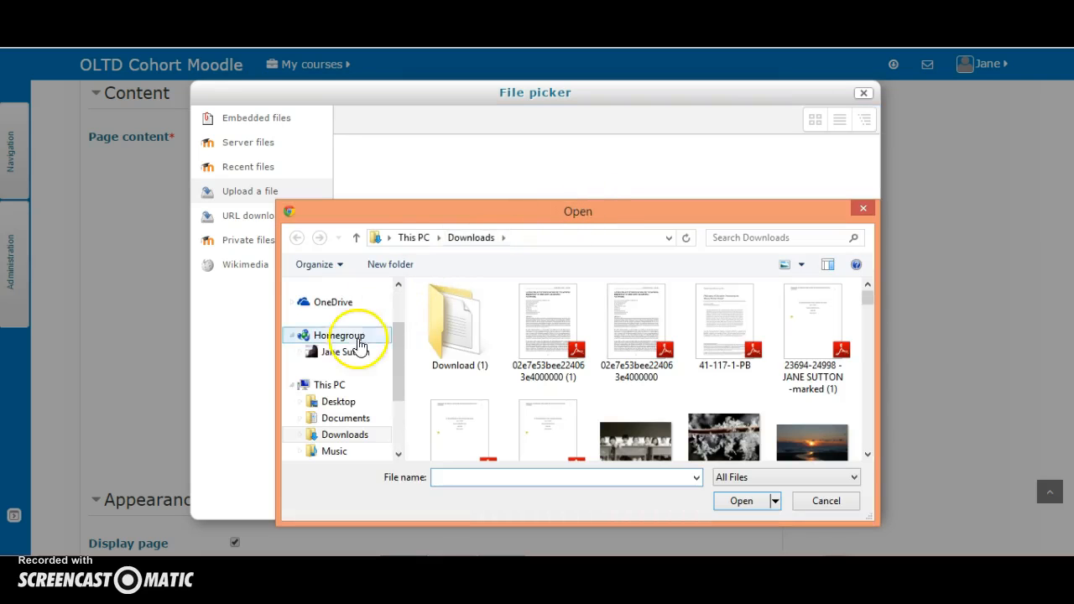
pyautogui.click(339, 403)
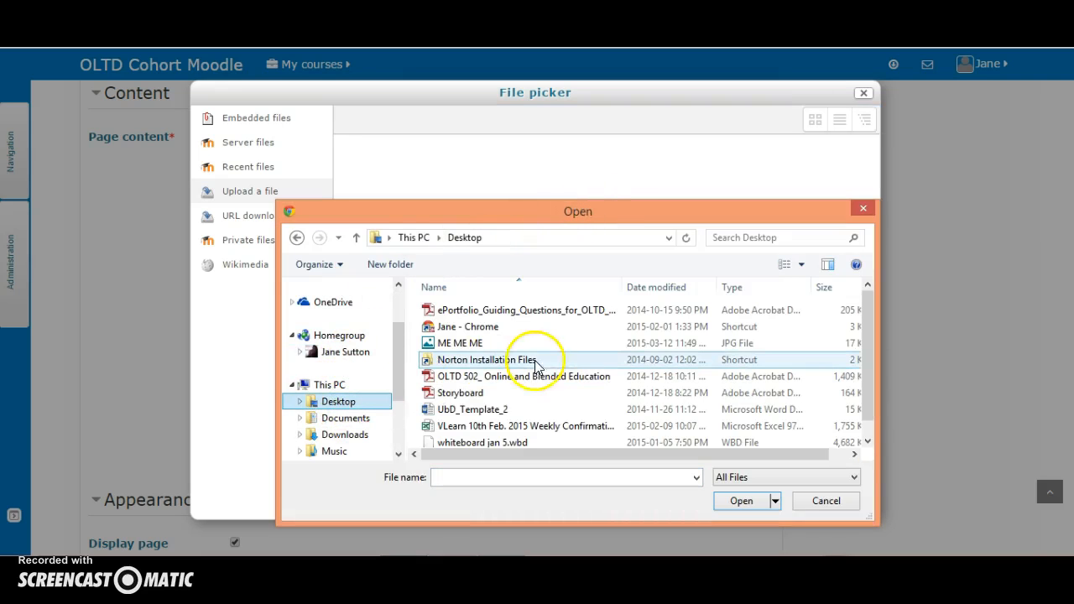
pyautogui.click(460, 342)
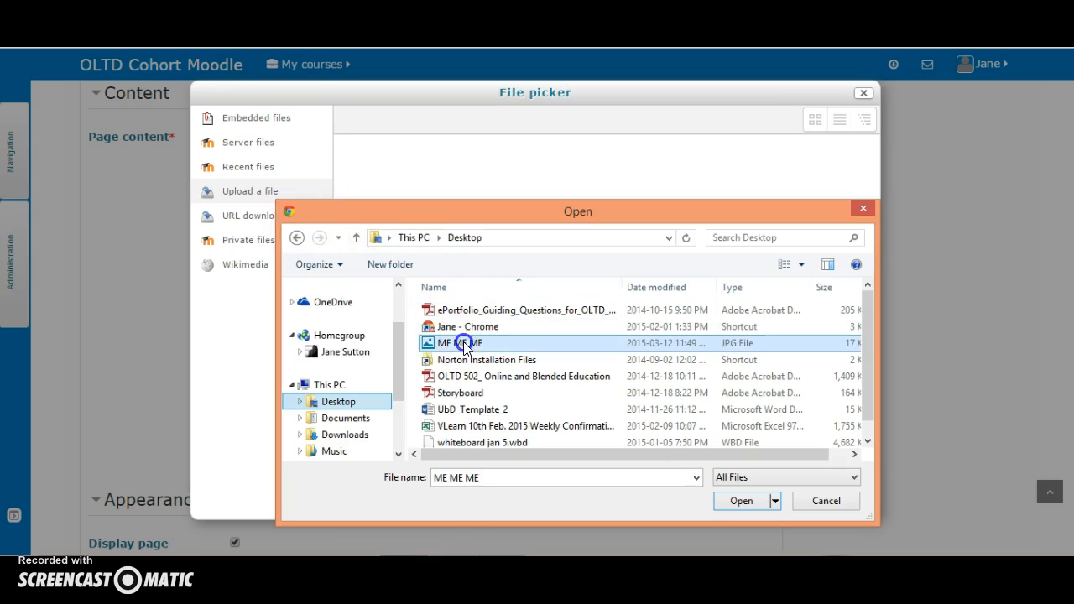
pyautogui.click(741, 504)
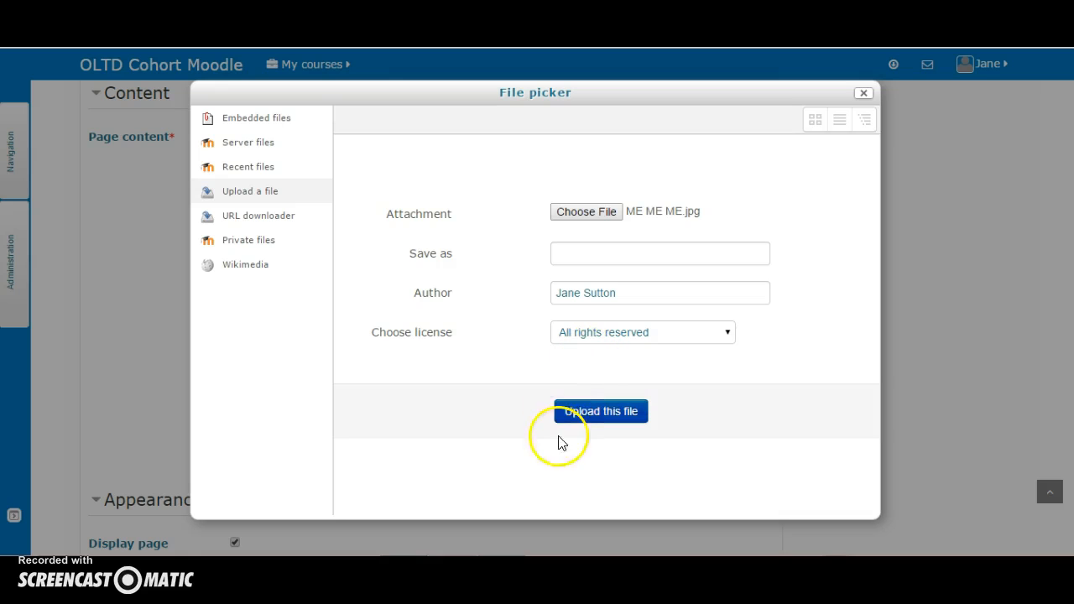
pyautogui.click(597, 416)
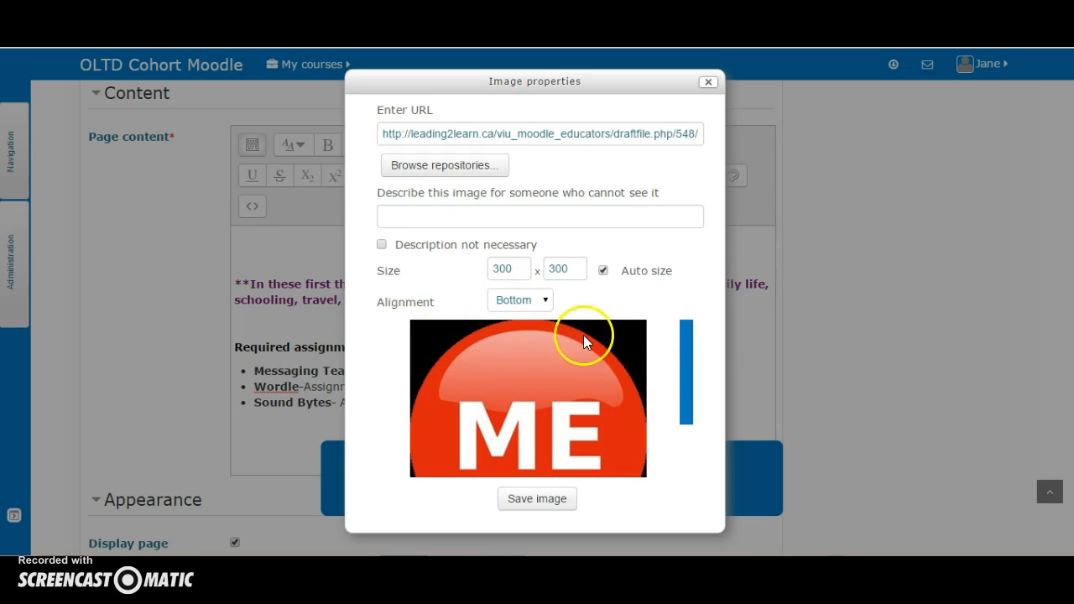
# Set the image alignment to Top, mark its description as not necessary, and insert the image
pyautogui.click(545, 300)
pyautogui.click(514, 330)
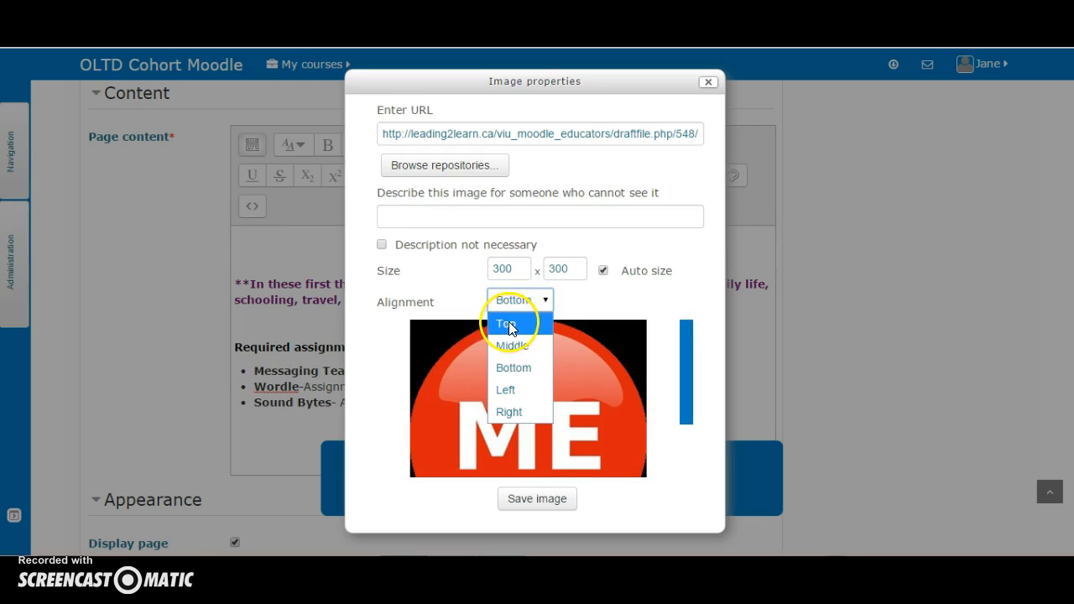
pyautogui.click(509, 326)
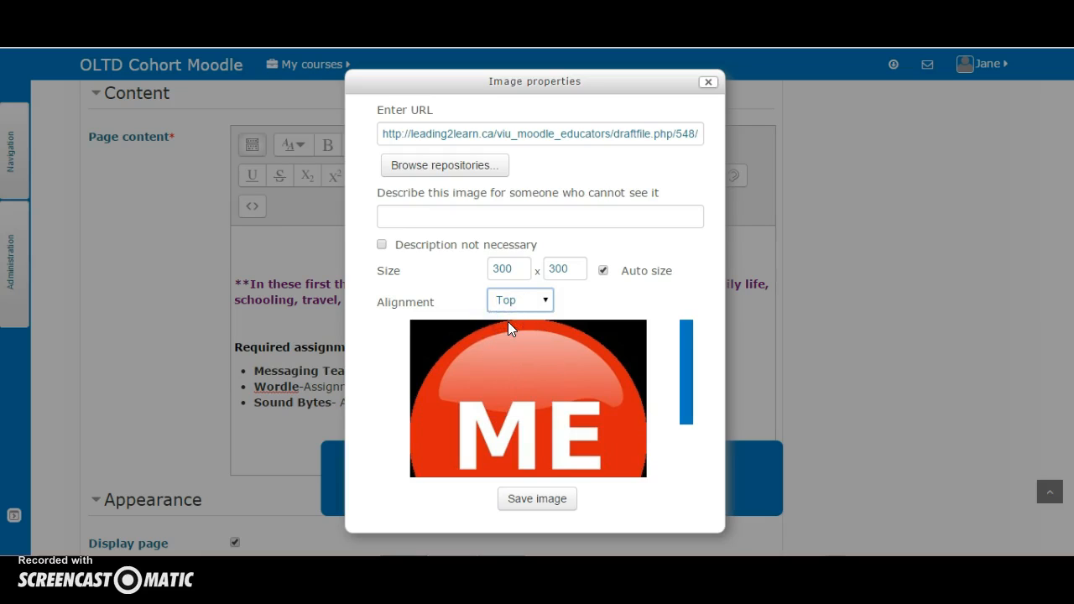
pyautogui.click(382, 246)
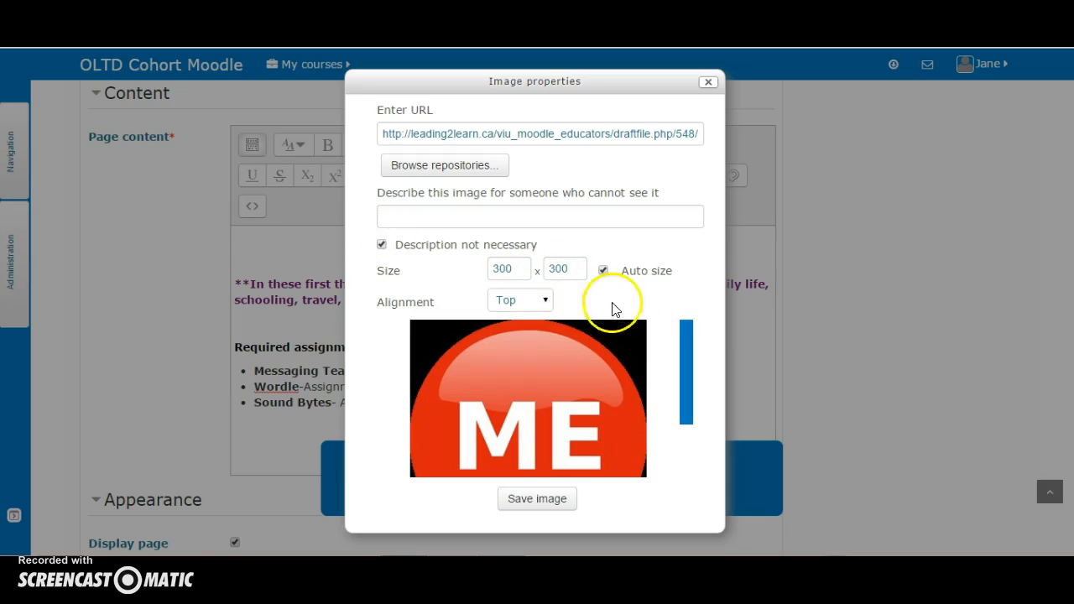
pyautogui.click(536, 499)
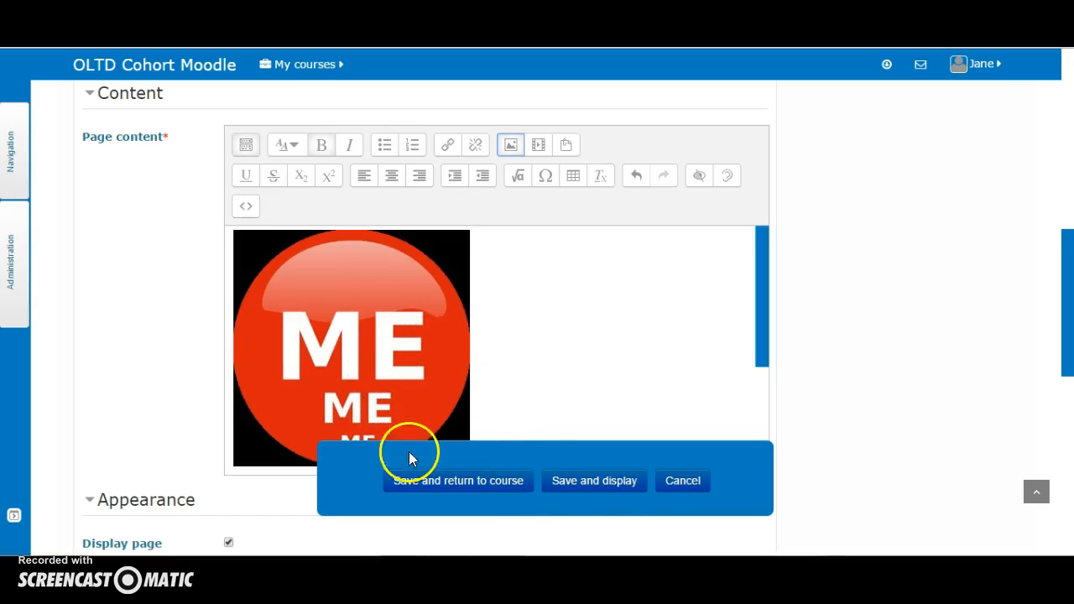
# Save and display the page and scroll through it to review the result
pyautogui.click(597, 484)
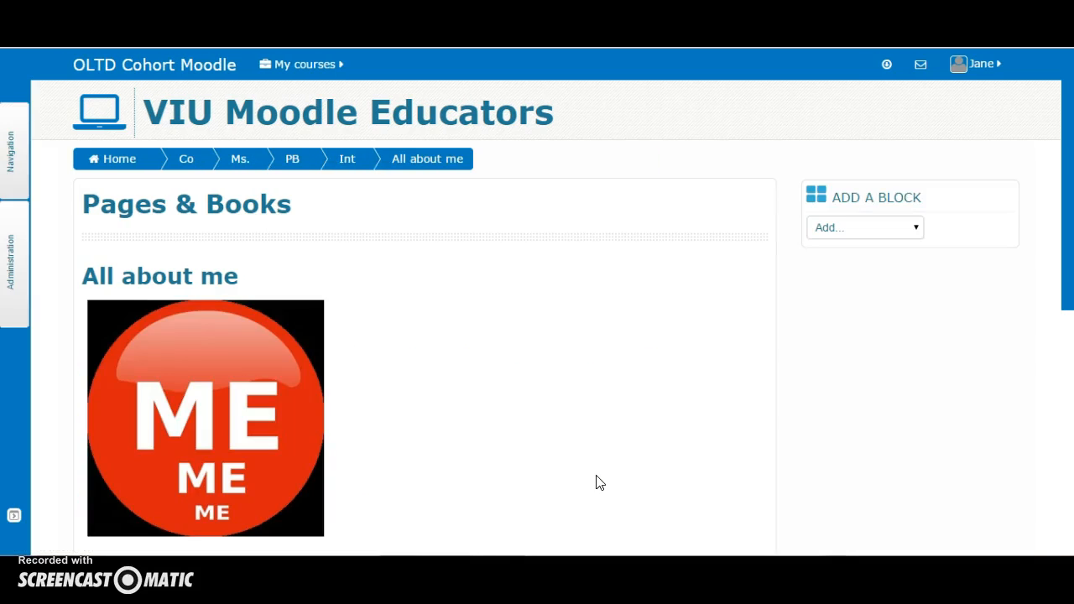
pyautogui.moveTo(1057, 223); pyautogui.dragTo(1069, 243)
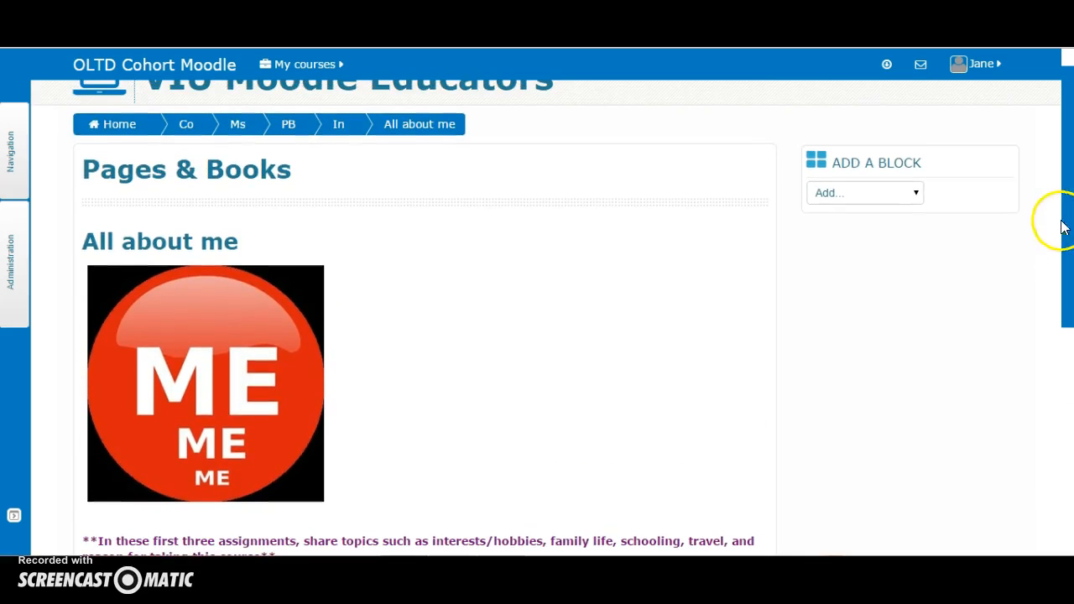
pyautogui.moveTo(1064, 243); pyautogui.dragTo(1069, 179)
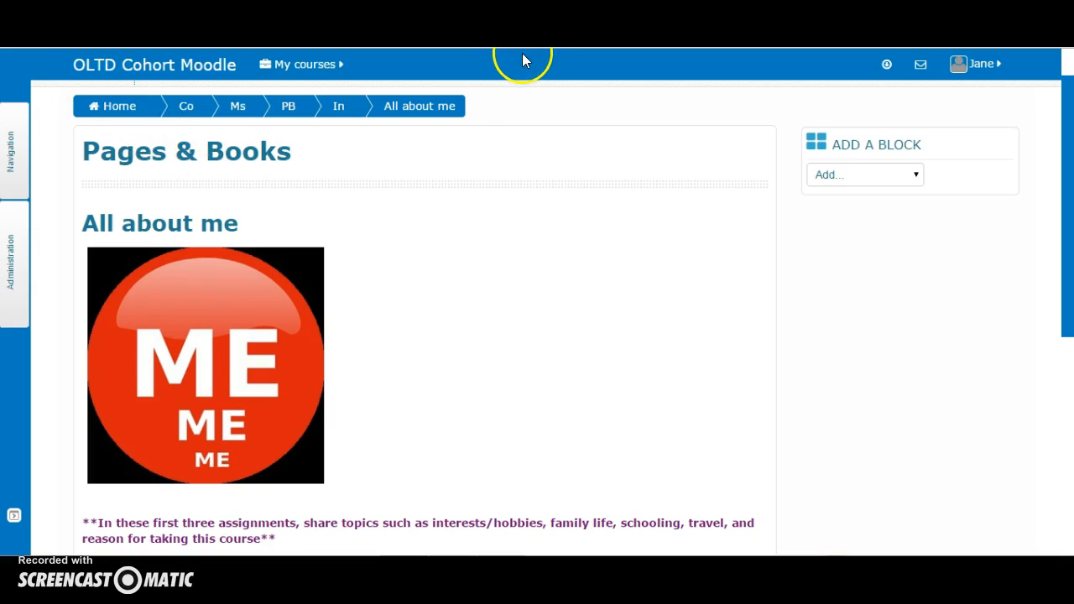
# Return to the course page and open the edit settings of the All about me page
pyautogui.click(294, 114)
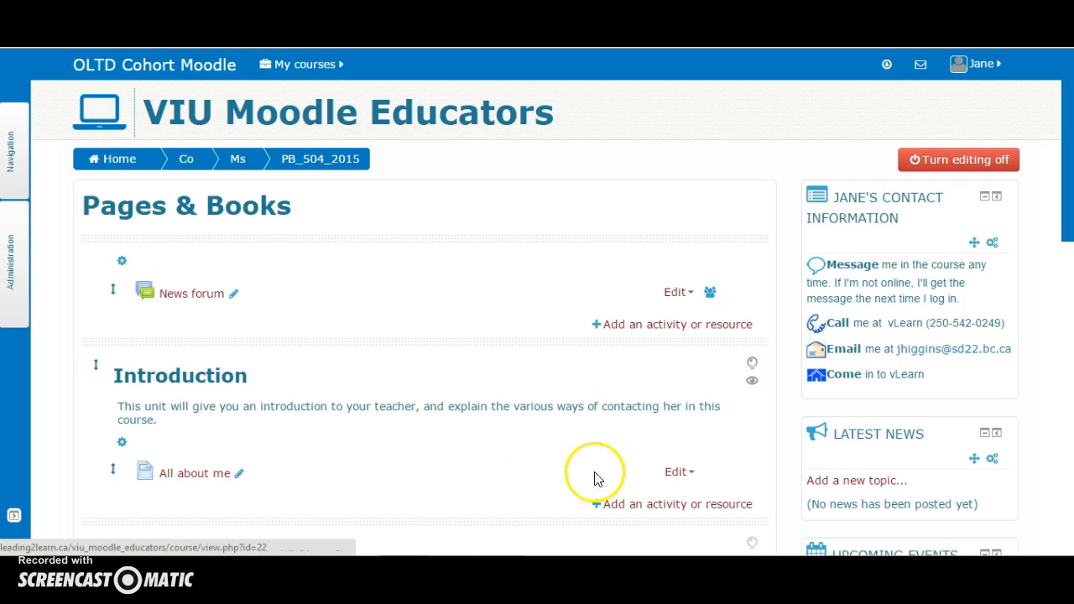
pyautogui.click(670, 473)
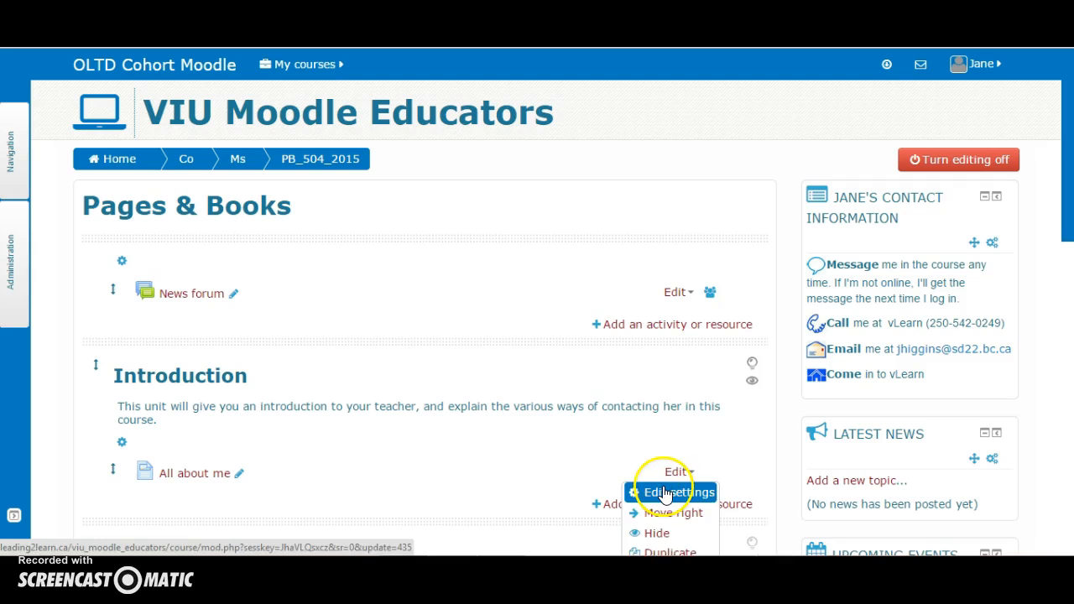
pyautogui.click(663, 490)
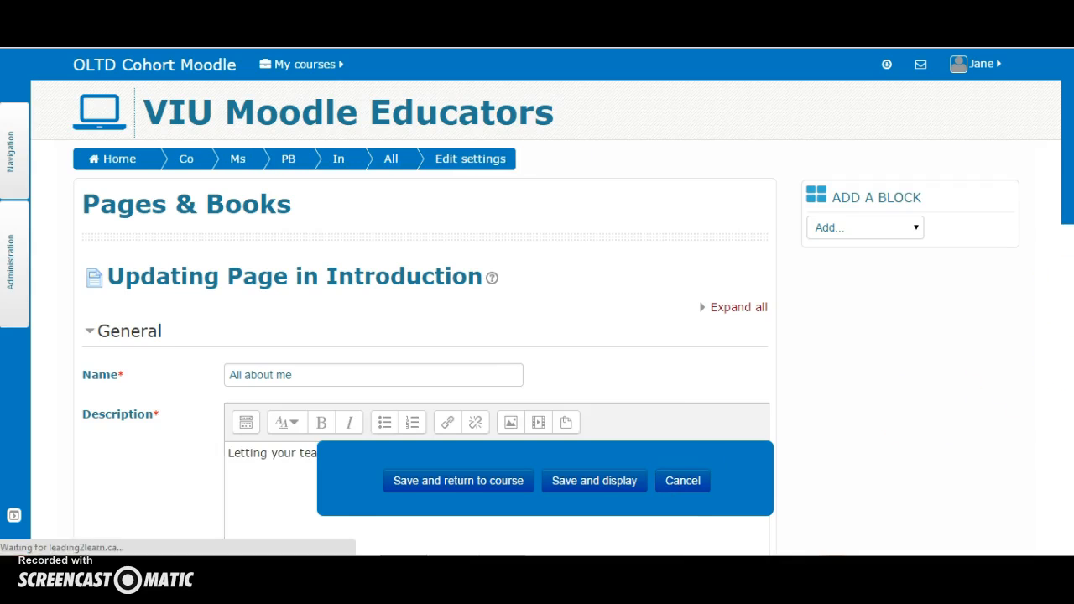
# Reopen the inserted image's properties, resize it to 150 x 150 and set its alignment to Left
pyautogui.moveTo(1067, 150); pyautogui.dragTo(1024, 367)
pyautogui.click(302, 310)
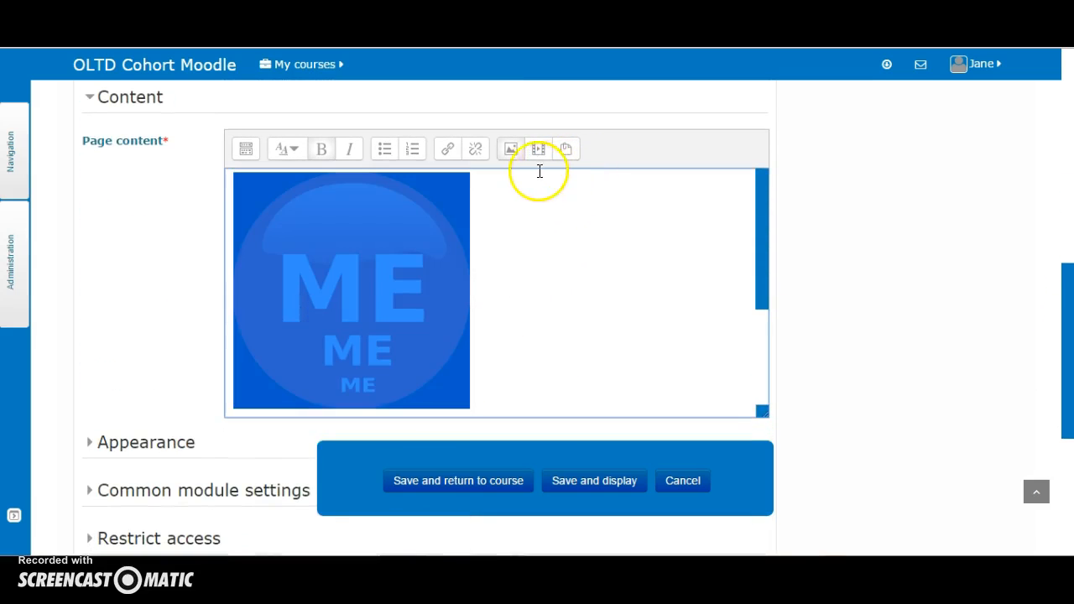
pyautogui.click(511, 148)
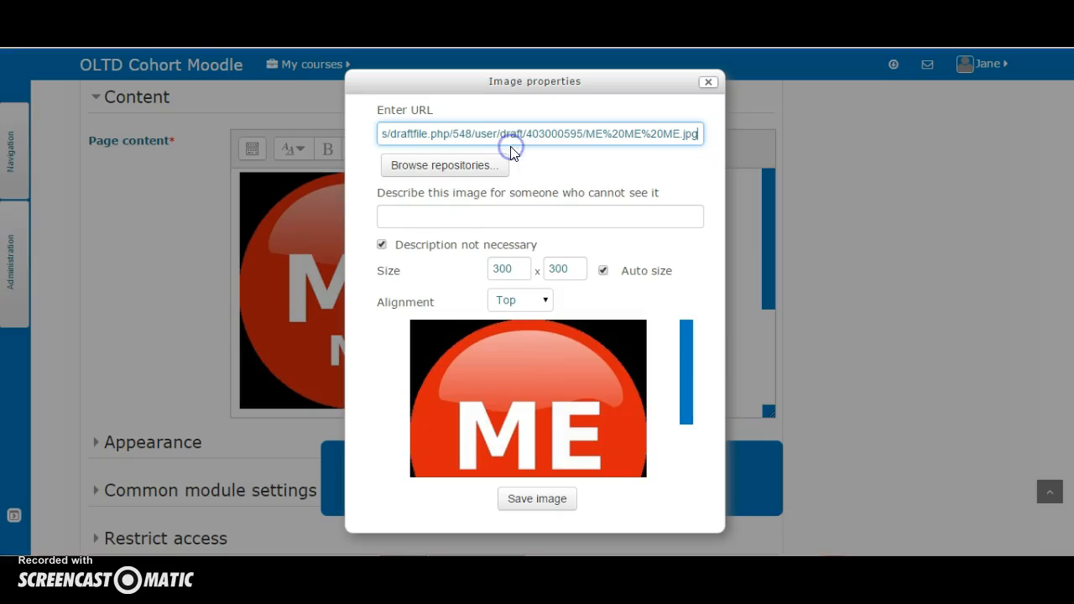
pyautogui.click(518, 268)
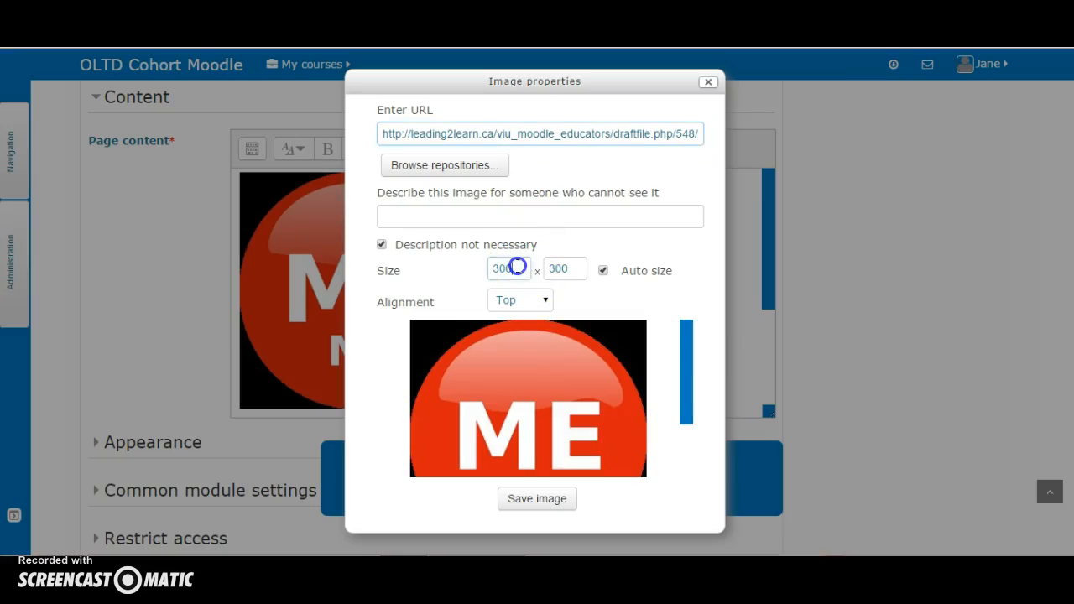
pyautogui.write('150')
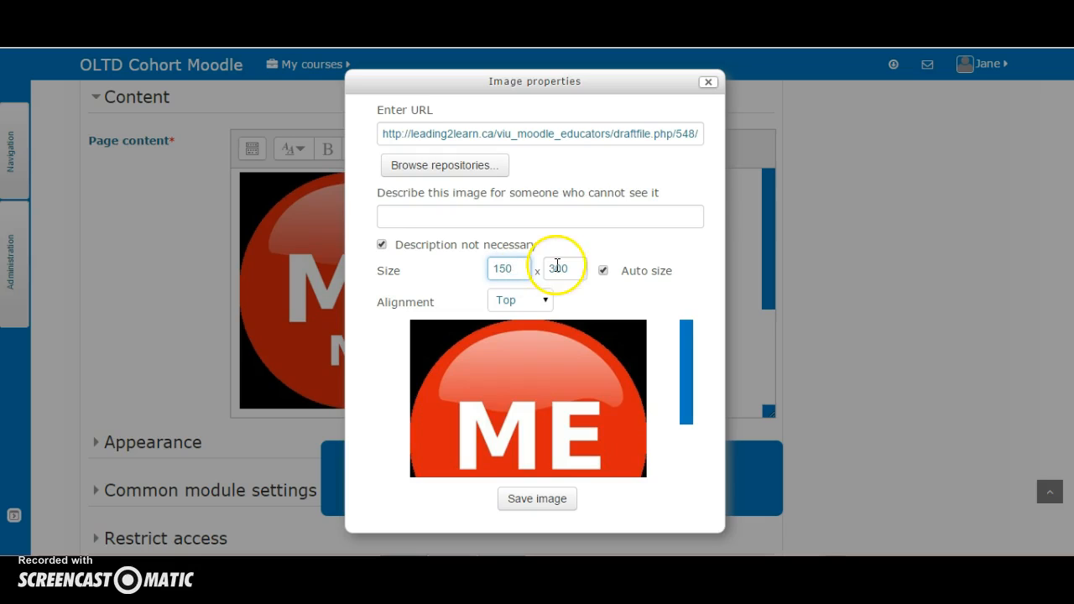
pyautogui.click(570, 265)
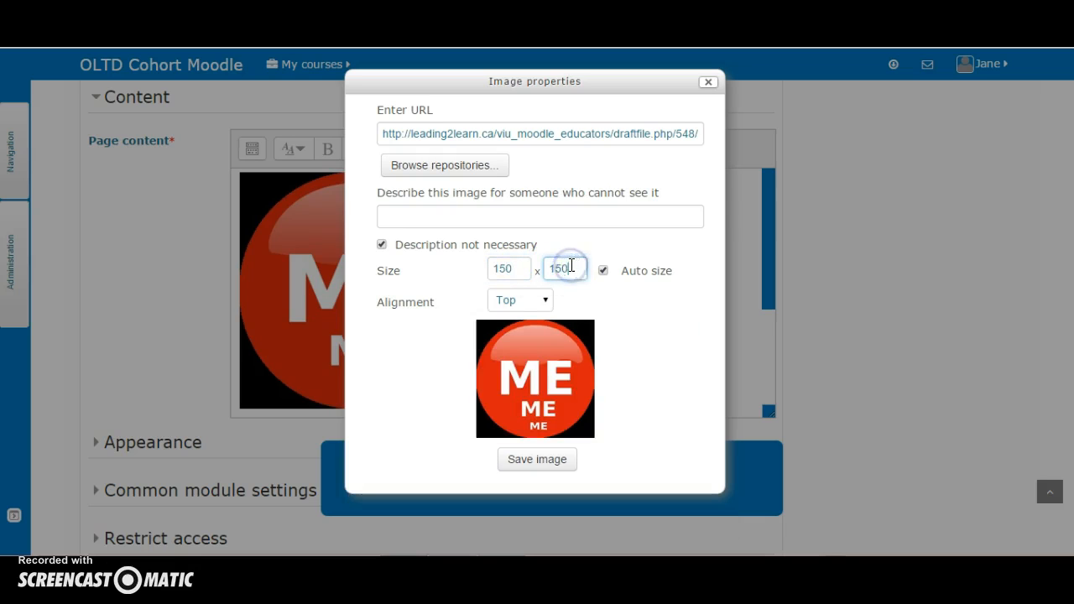
pyautogui.click(545, 300)
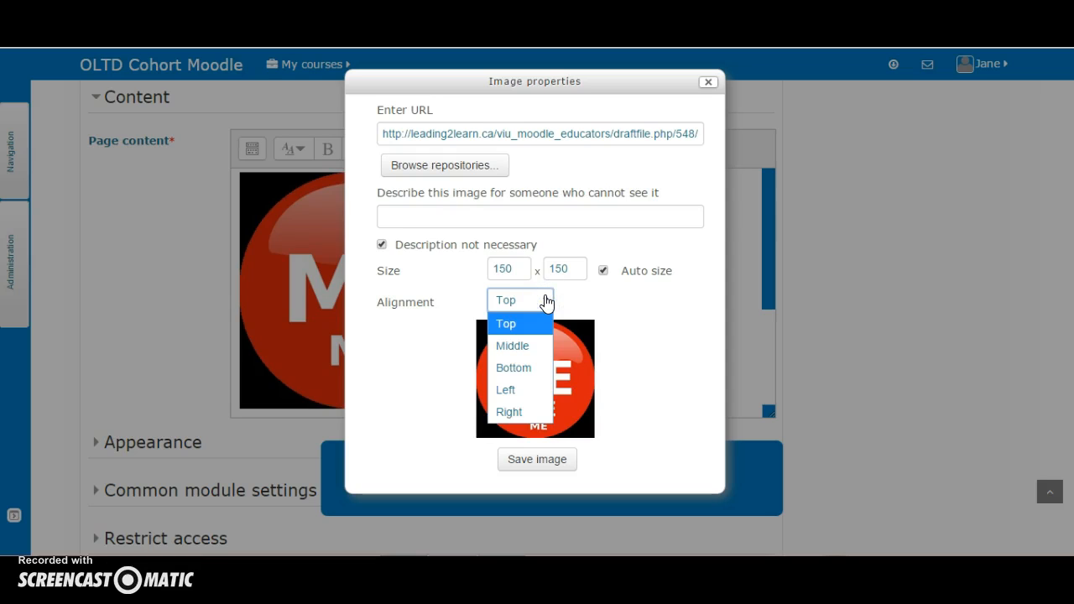
pyautogui.click(518, 390)
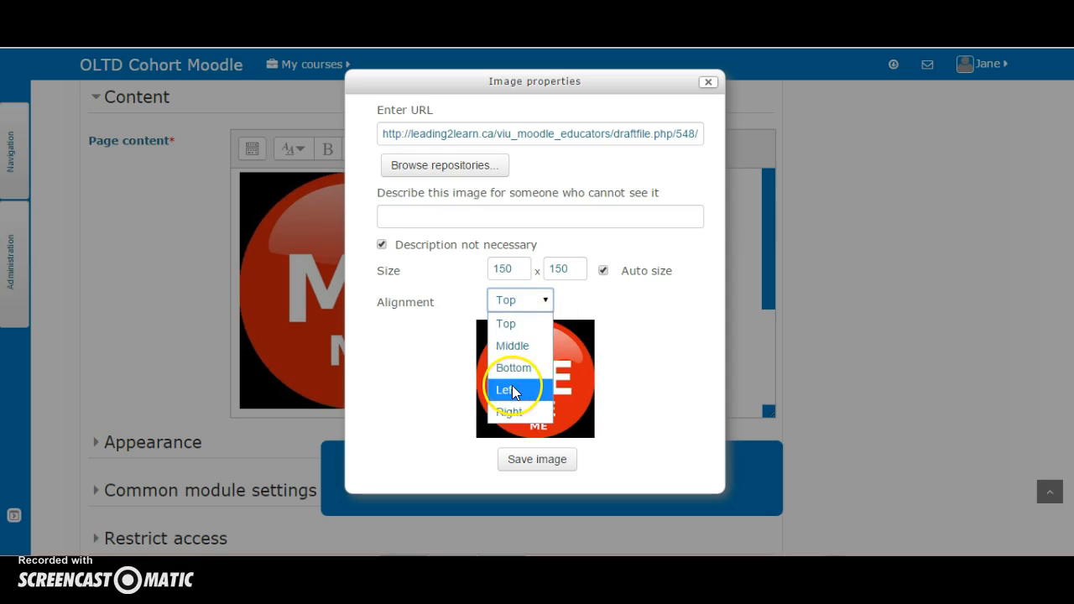
pyautogui.click(539, 468)
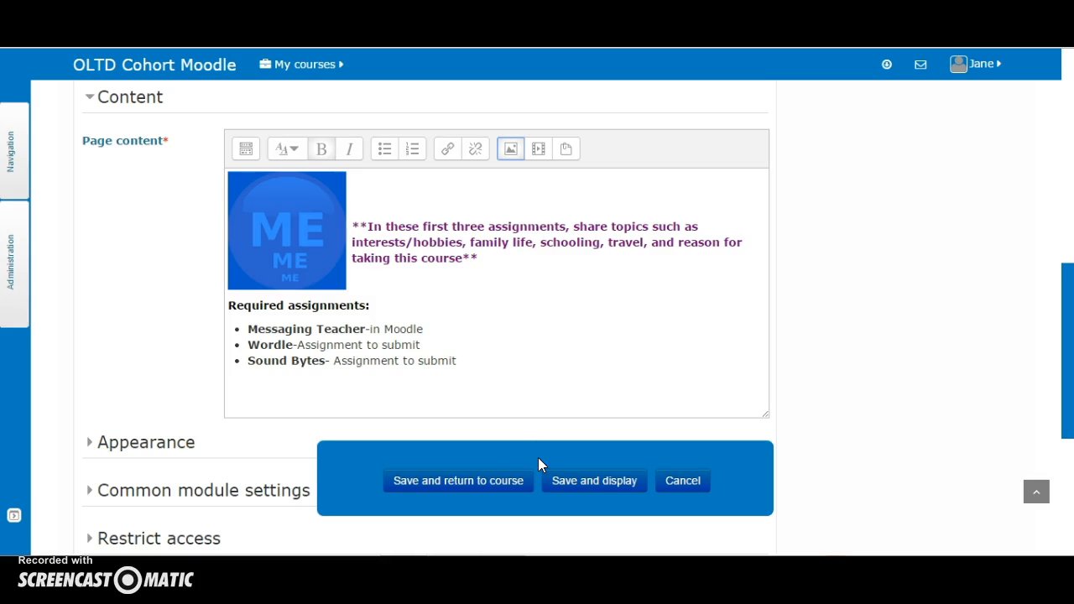
pyautogui.click(553, 371)
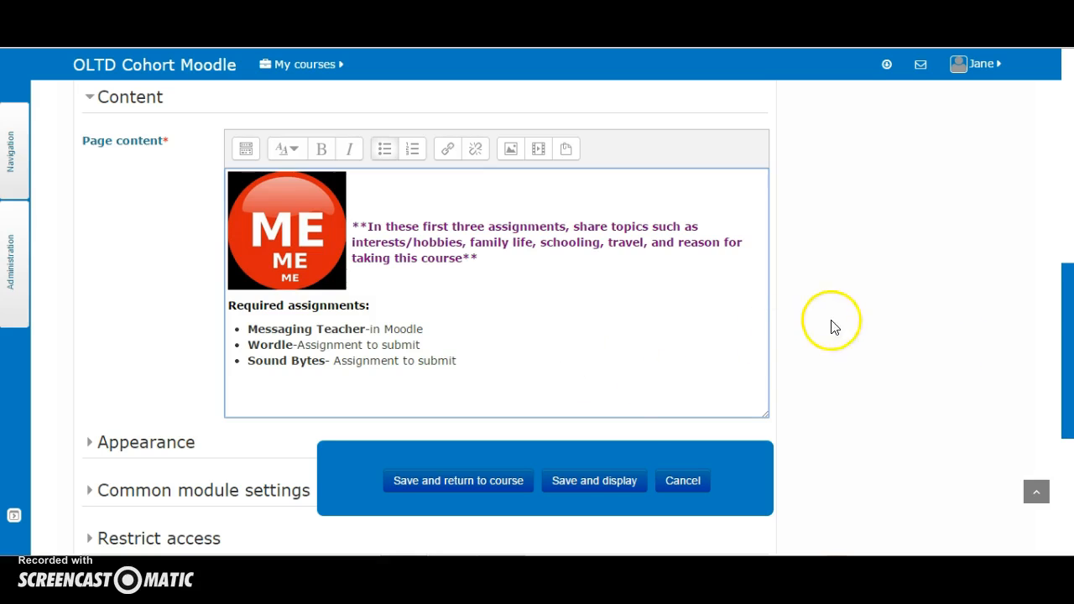
# Review the form, expanding the Appearance, Common module settings and Restrict access sections
pyautogui.moveTo(1070, 307); pyautogui.dragTo(1069, 354)
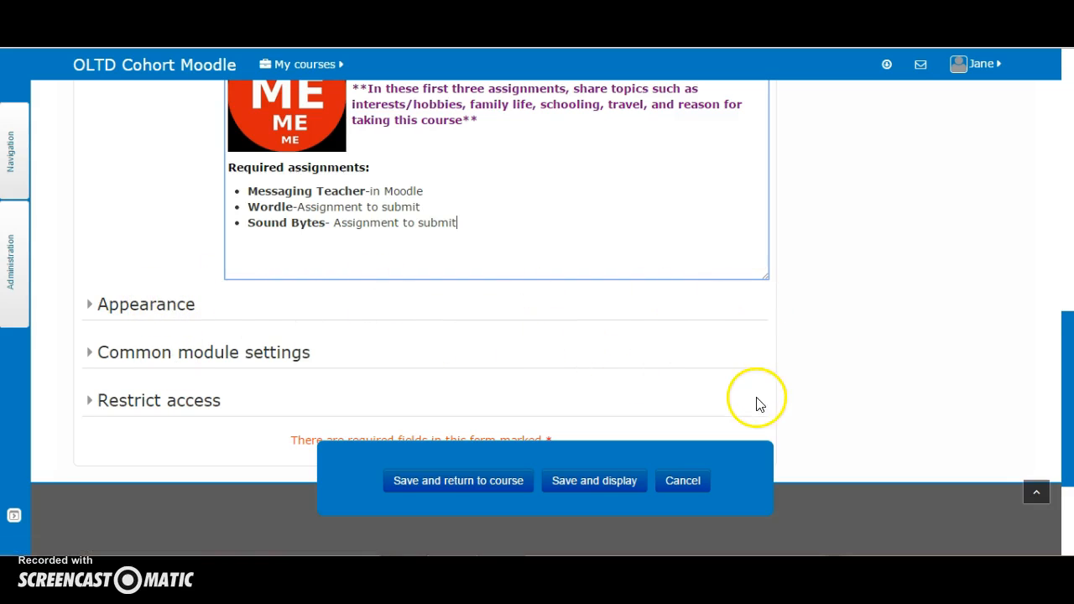
pyautogui.scroll(10, 593, 212)
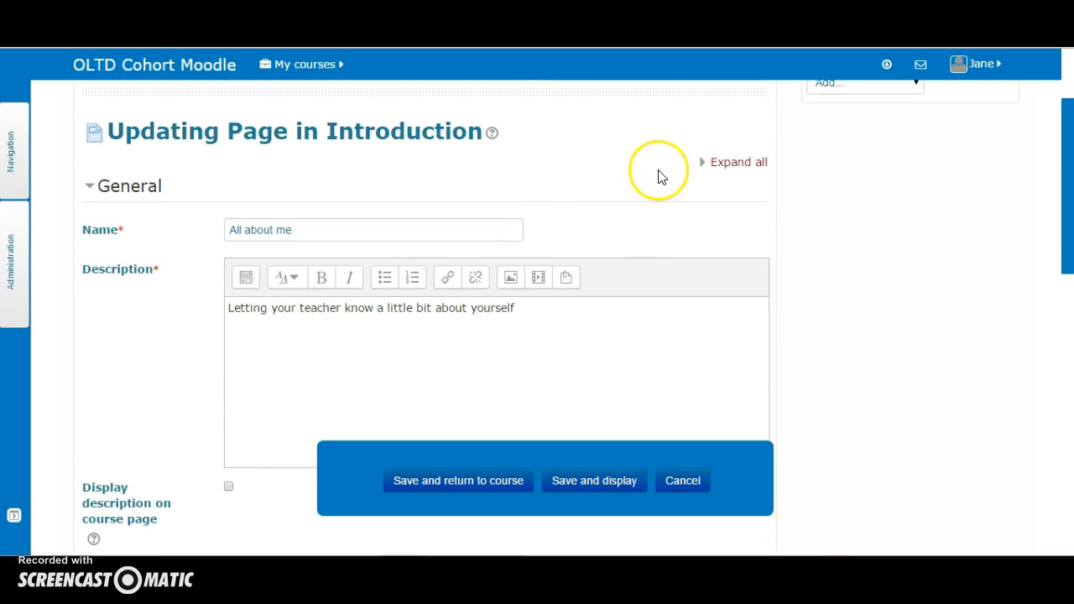
pyautogui.moveTo(1067, 246); pyautogui.dragTo(1070, 493)
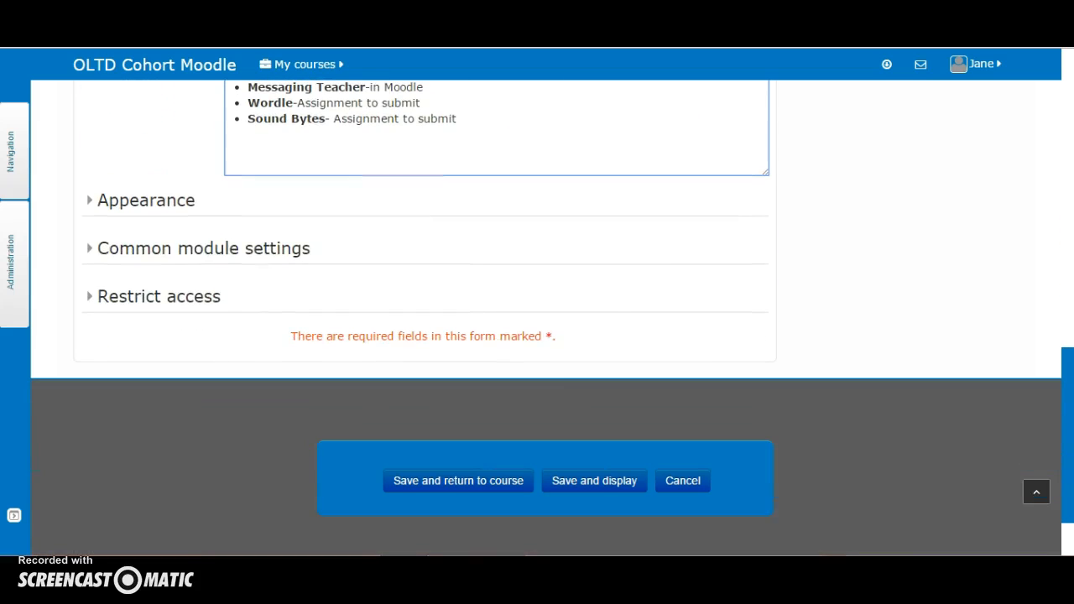
pyautogui.click(130, 202)
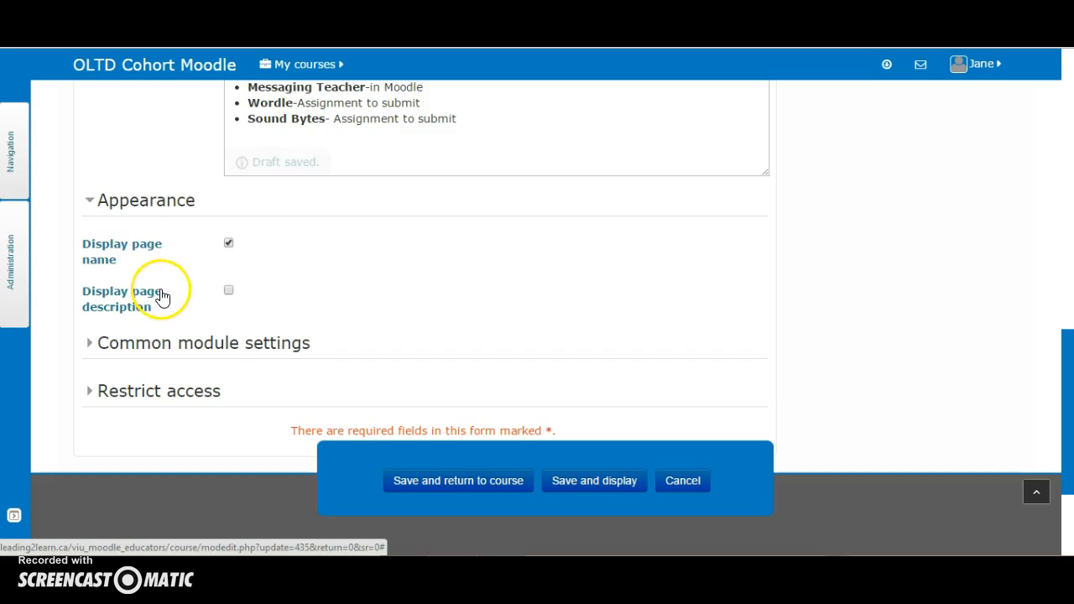
pyautogui.click(195, 349)
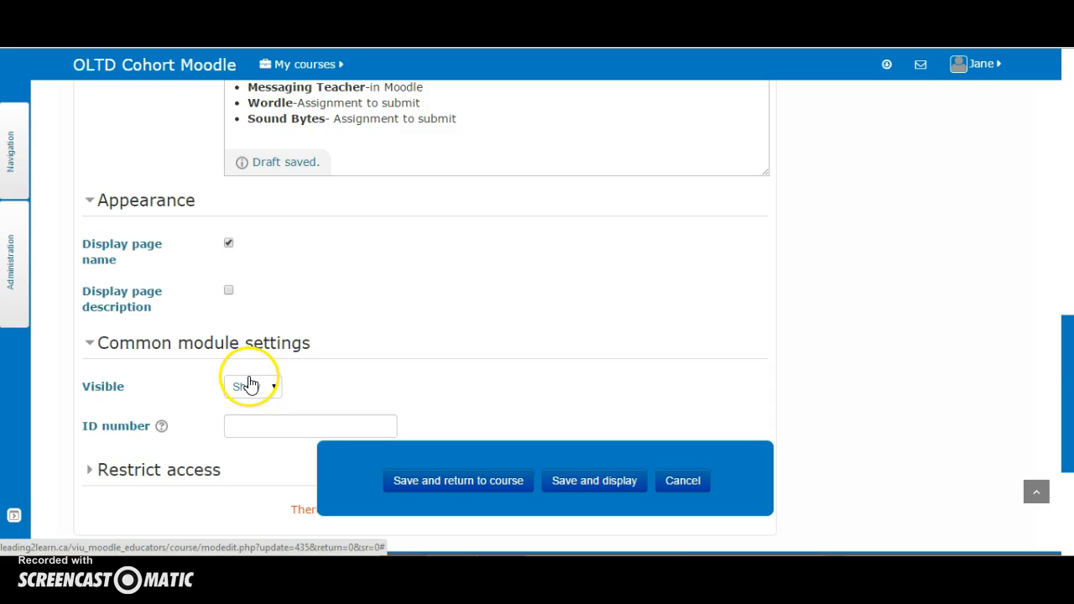
pyautogui.click(189, 475)
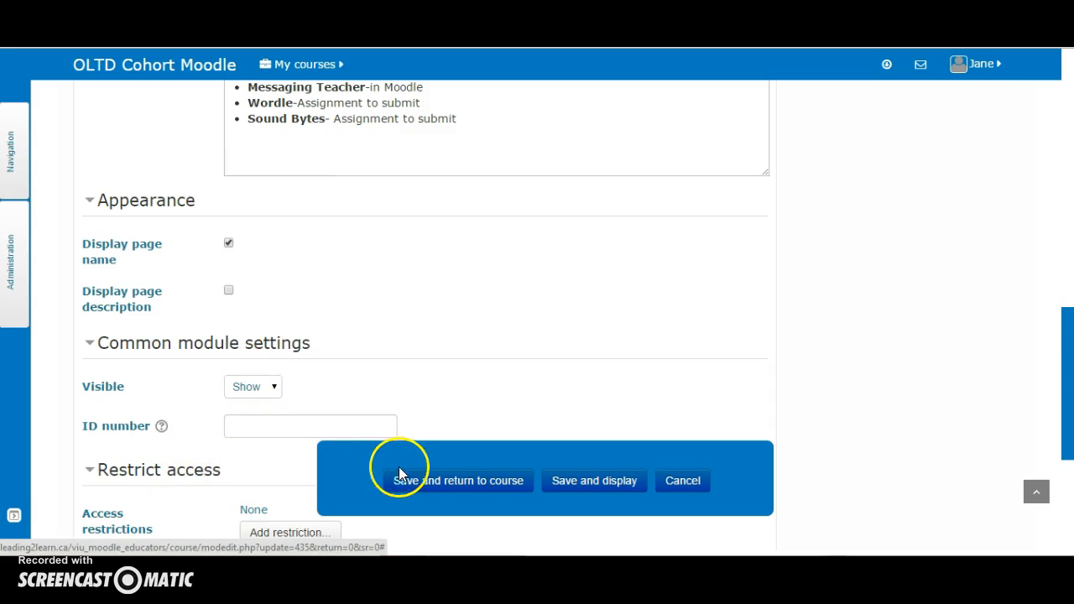
# Save the page, return to the course and turn editing off
pyautogui.click(457, 479)
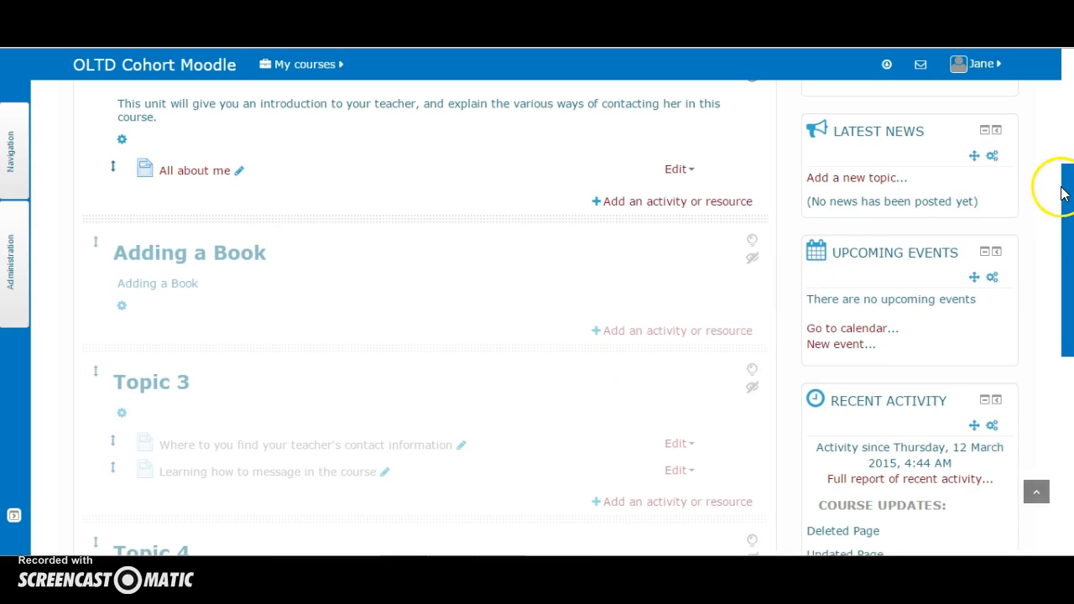
pyautogui.moveTo(1063, 186); pyautogui.dragTo(1066, 55)
pyautogui.click(993, 134)
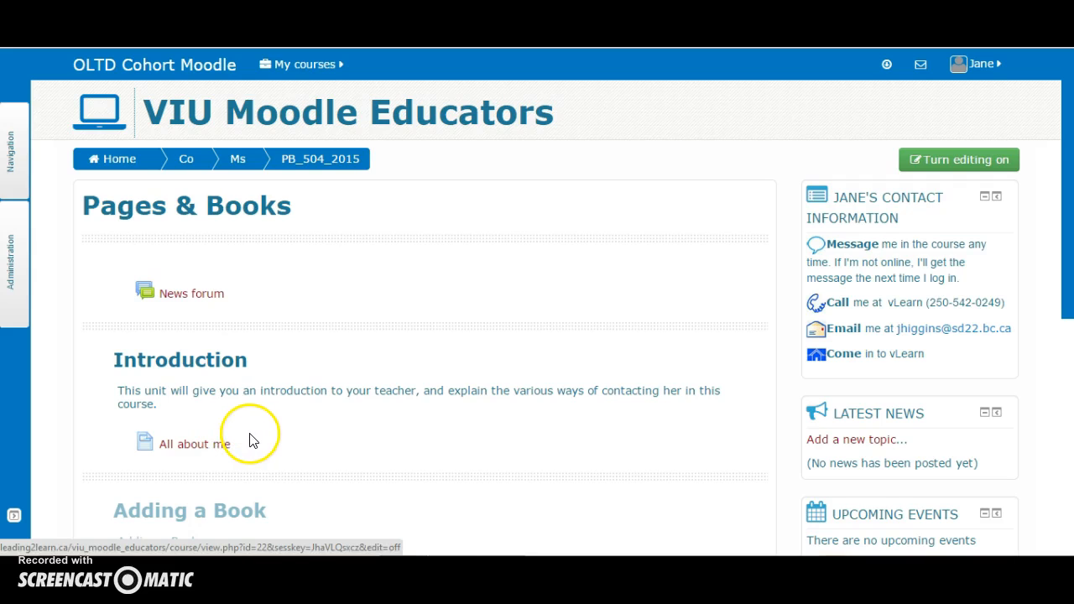
# Turn editing on, then switch your course role to Student
pyautogui.click(951, 159)
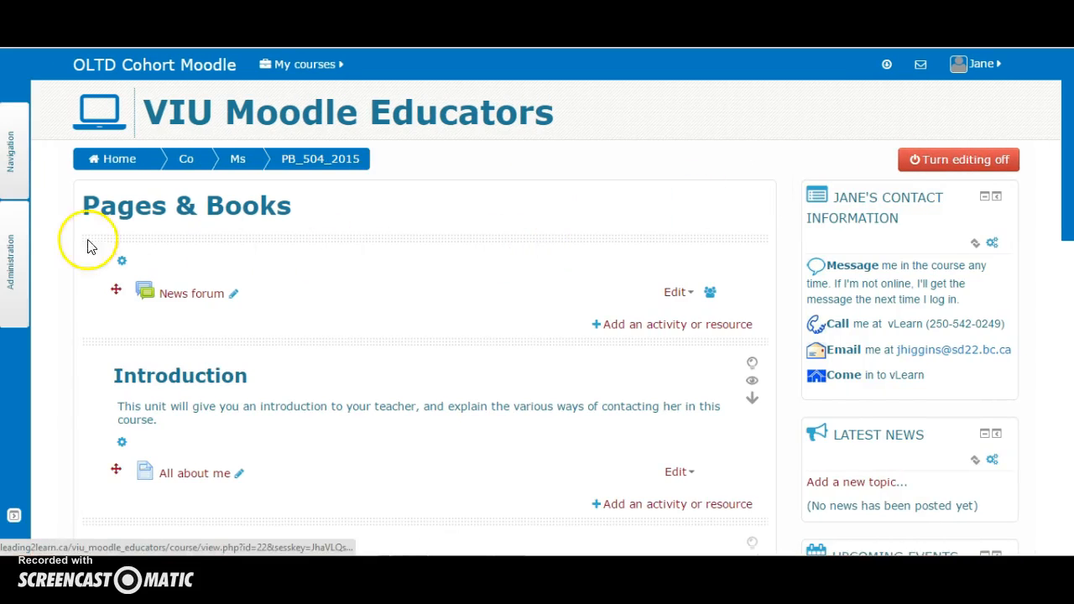
pyautogui.click(10, 242)
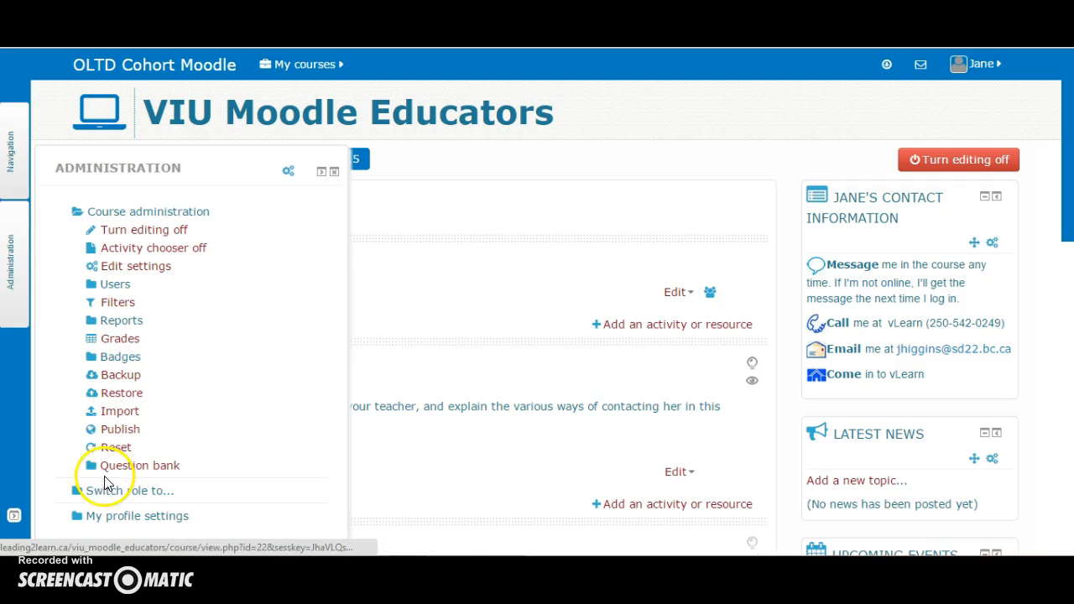
pyautogui.click(109, 494)
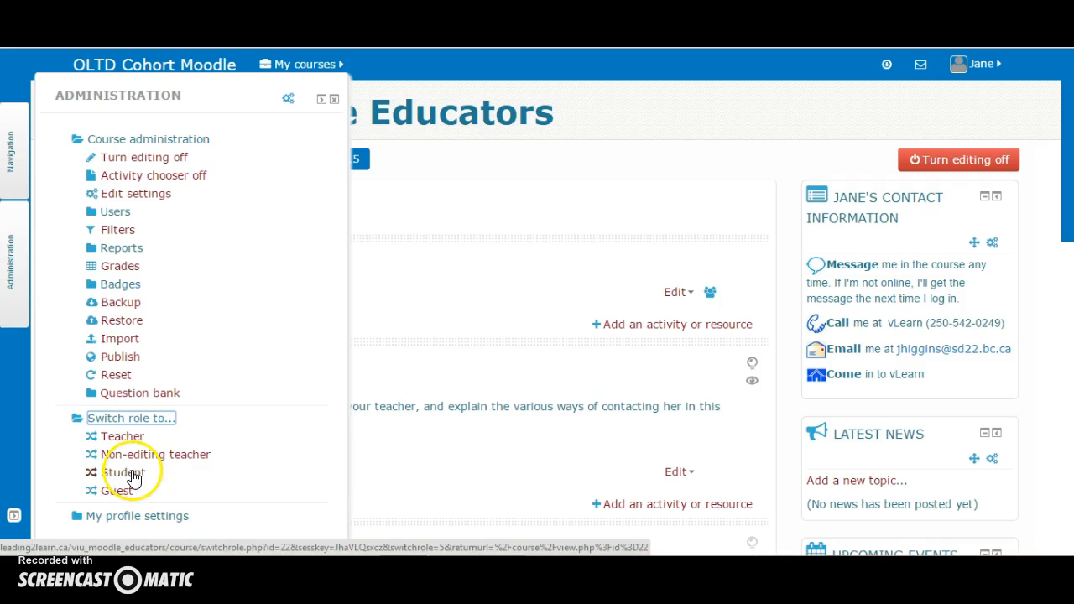
pyautogui.click(134, 475)
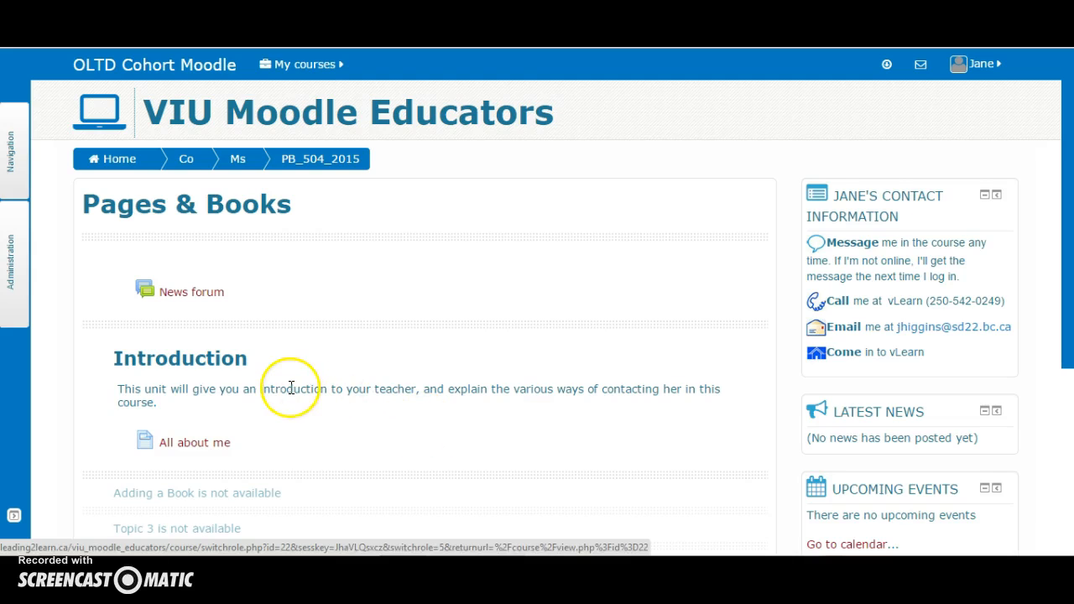
# Open the All about me page as a student to check its layout, then return to the course page
pyautogui.click(199, 443)
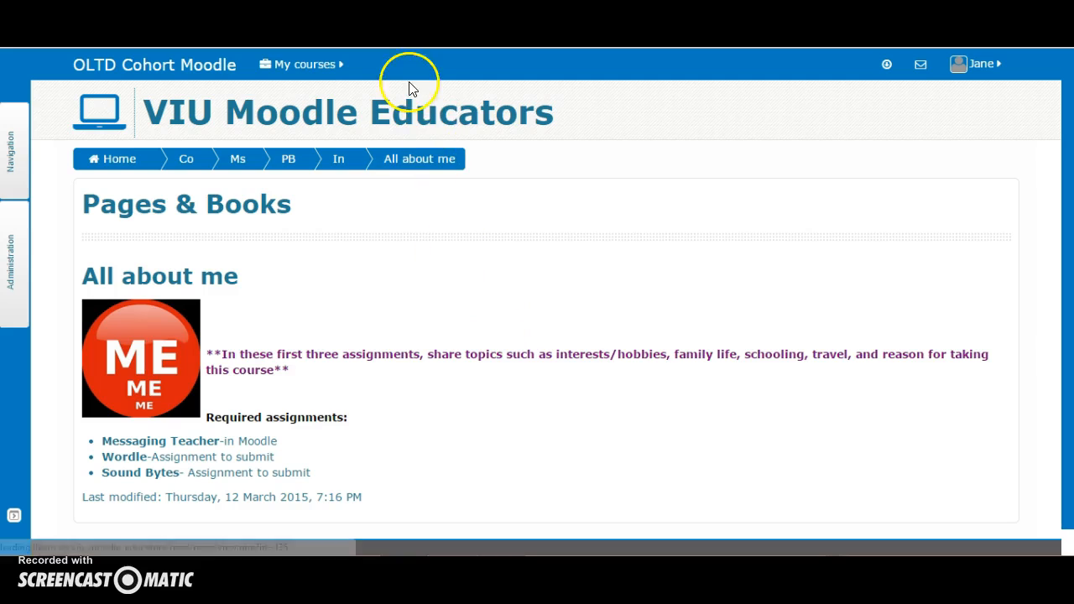
pyautogui.click(296, 162)
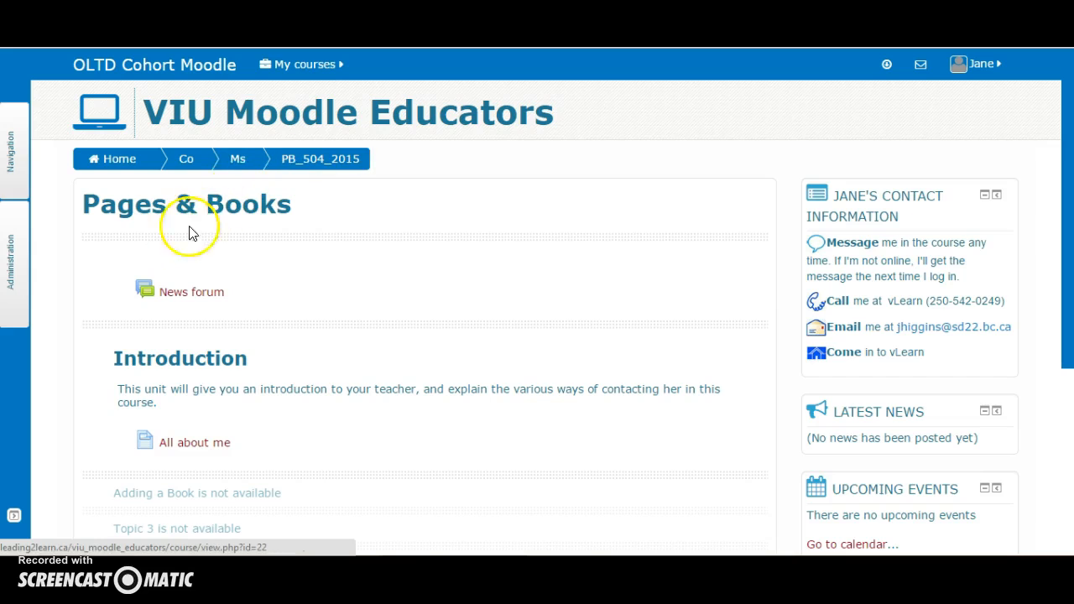
# Return to your normal role and turn editing back on
pyautogui.moveTo(8, 265)
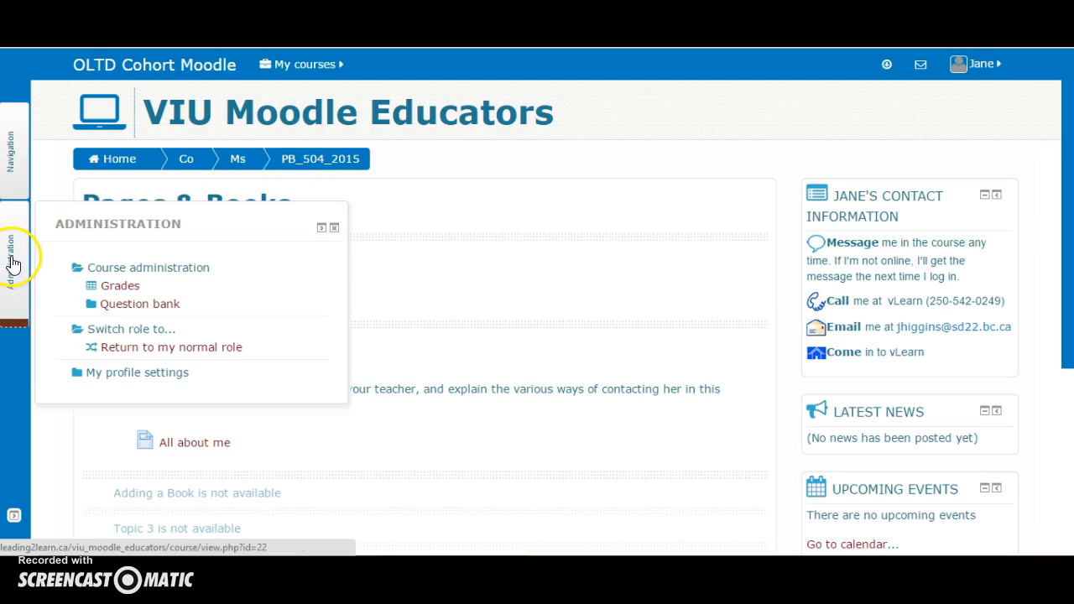
pyautogui.click(142, 347)
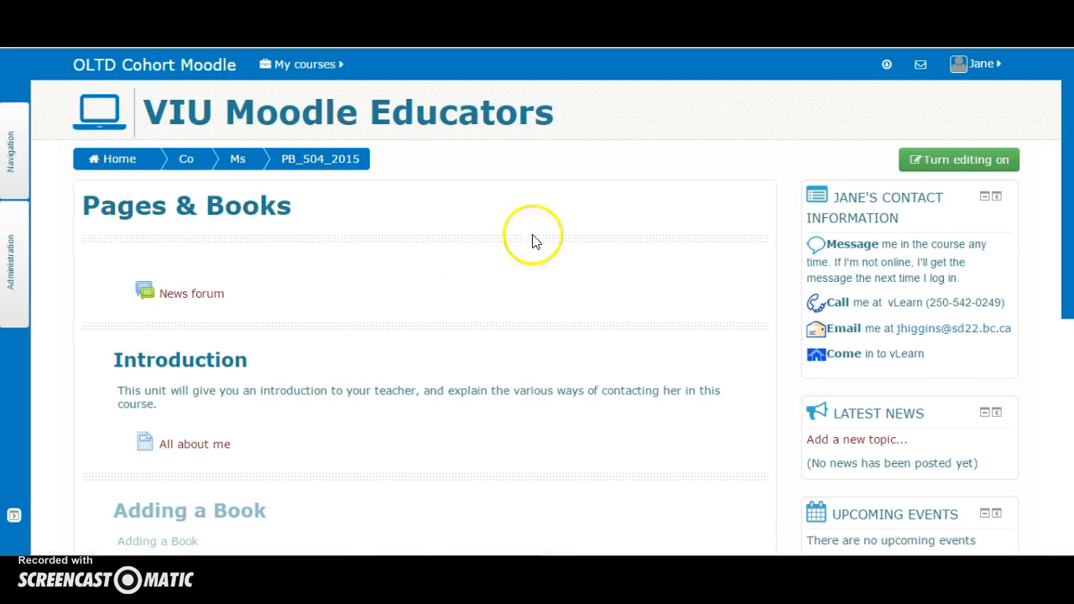
pyautogui.click(953, 161)
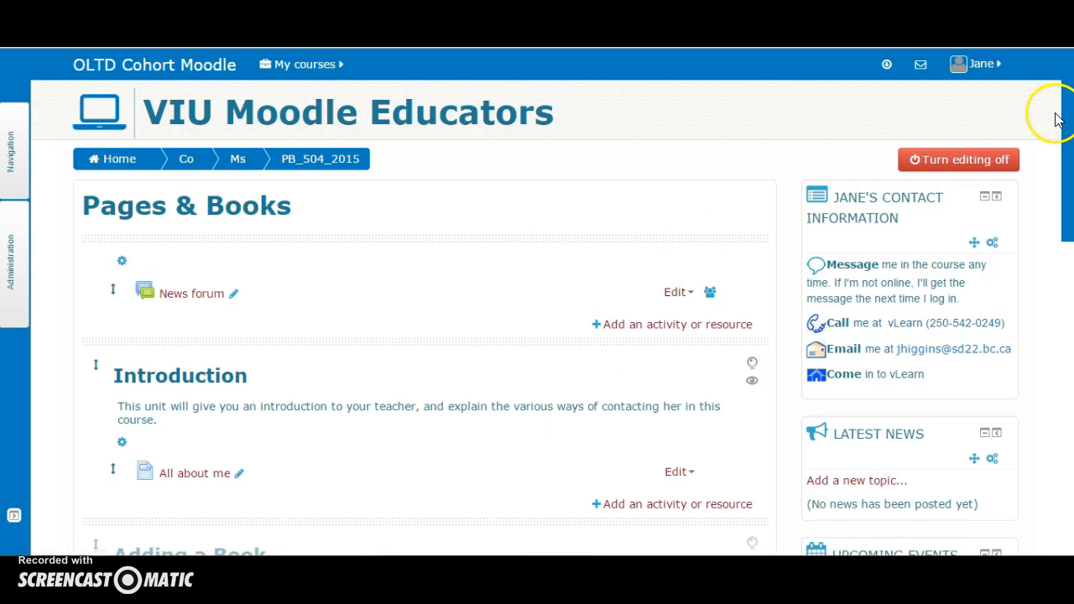
pyautogui.moveTo(1067, 120); pyautogui.dragTo(1066, 170)
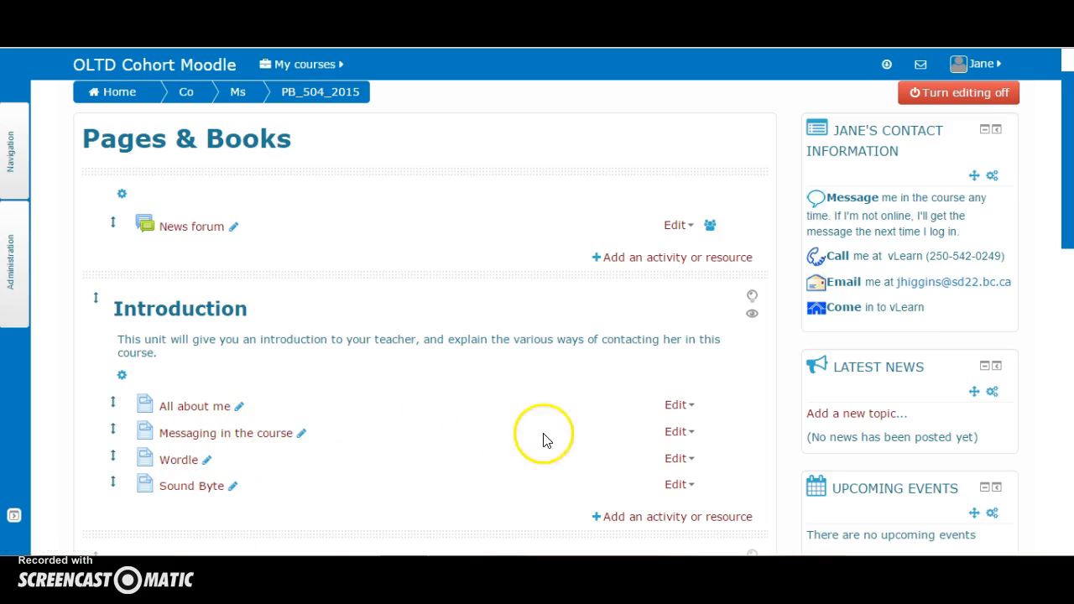
# Indent the Messaging in the course, Wordle and Sound Byte pages one level to the right
pyautogui.click(675, 432)
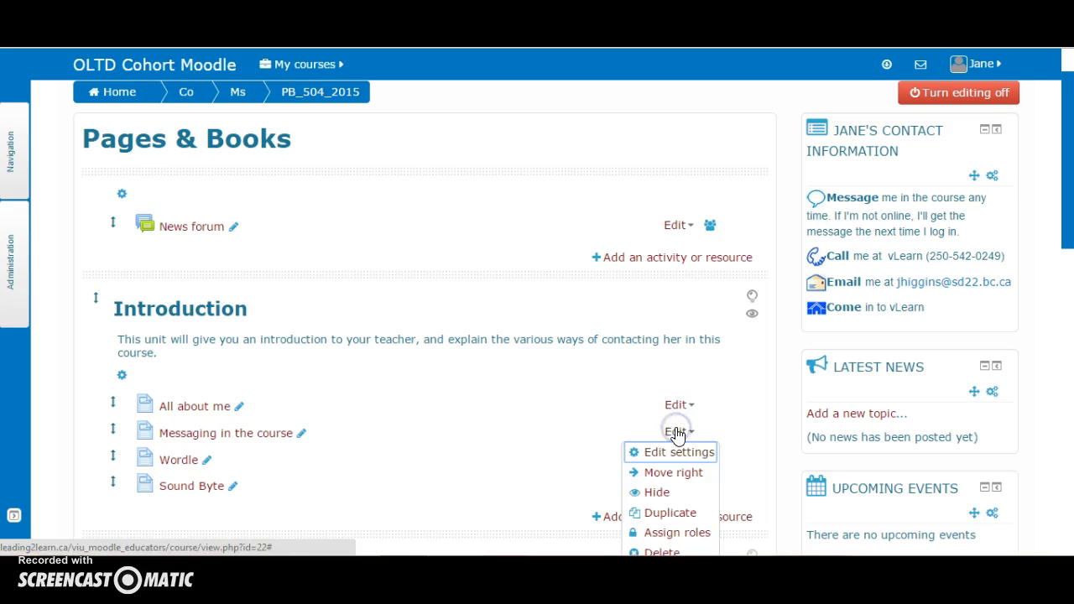
pyautogui.click(674, 472)
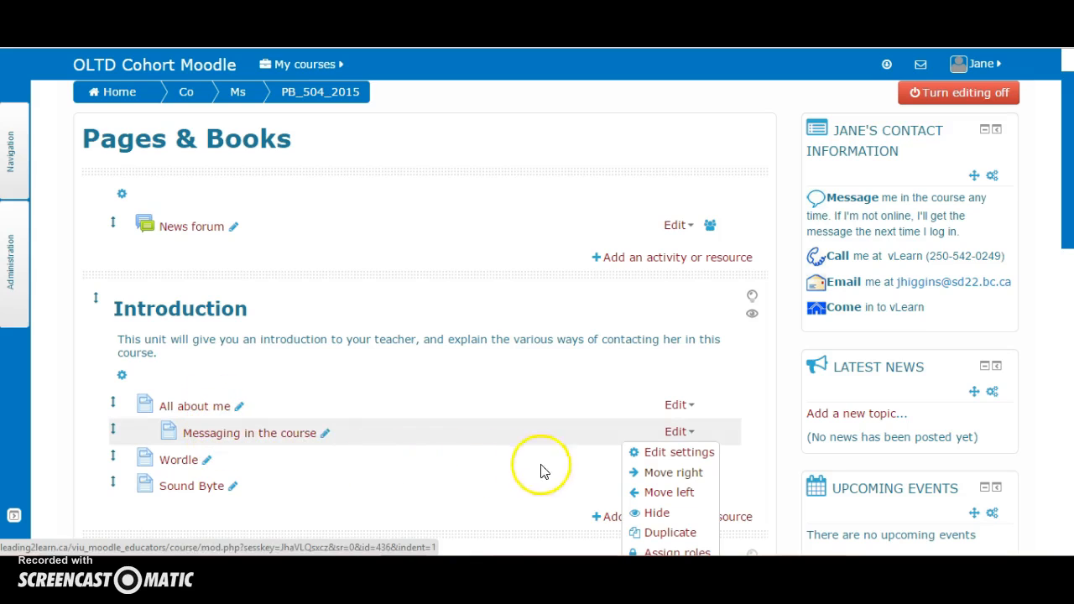
pyautogui.click(608, 486)
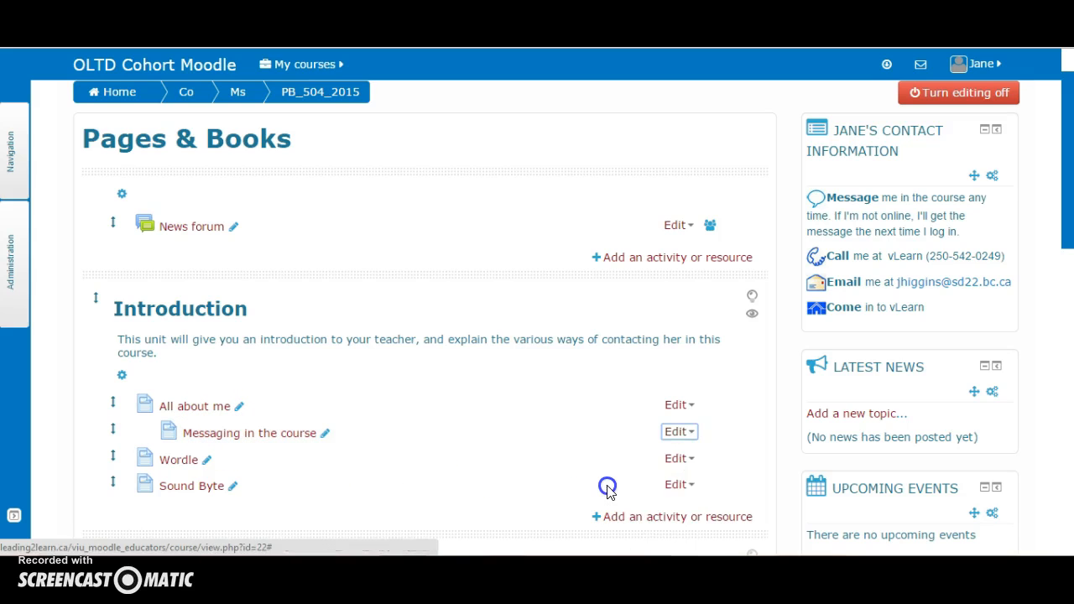
pyautogui.click(676, 459)
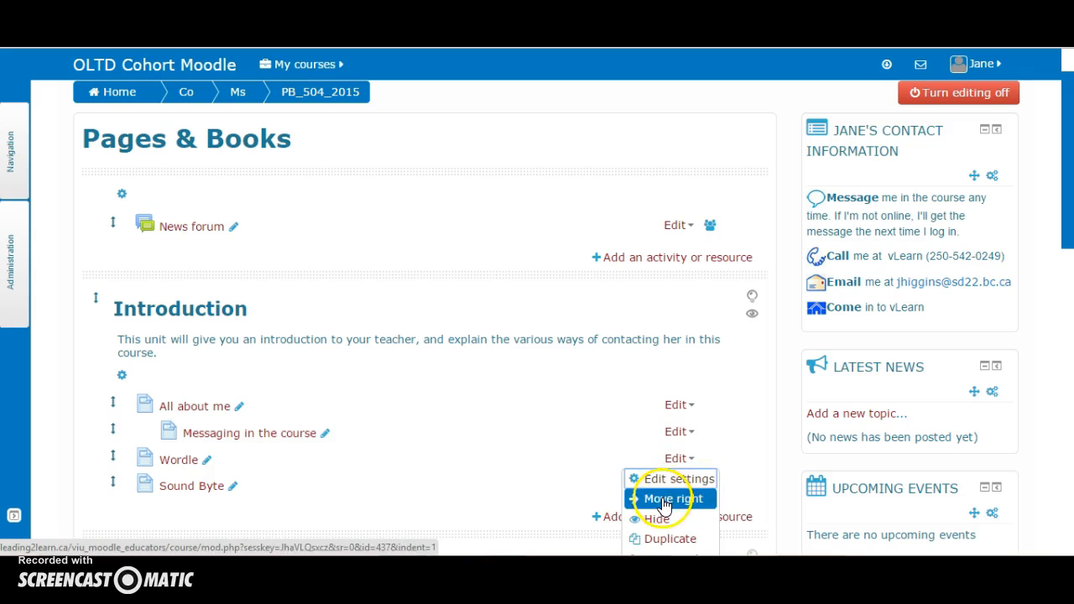
pyautogui.click(671, 499)
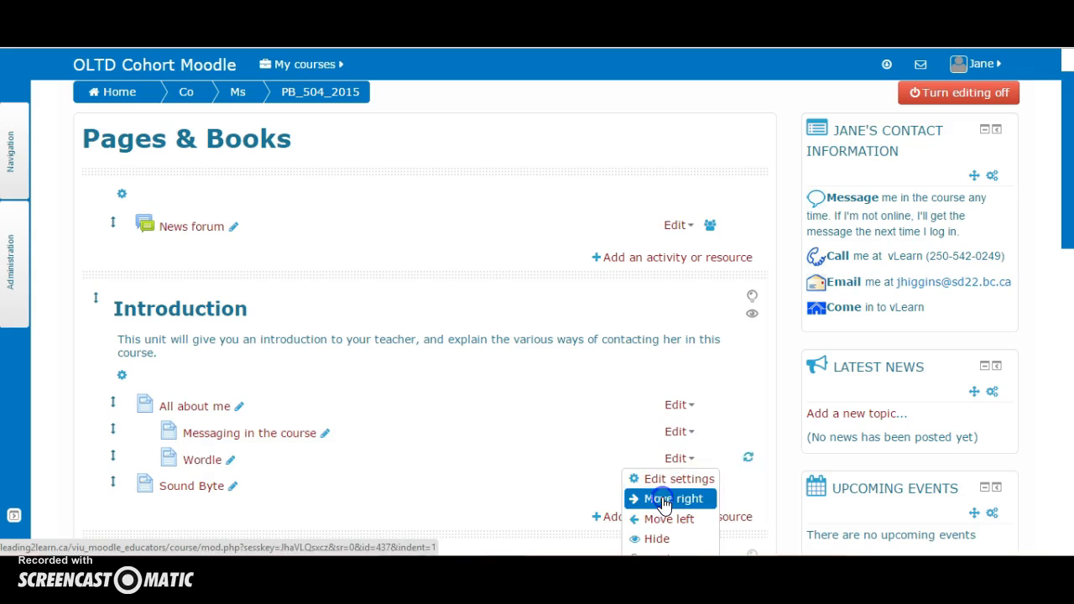
pyautogui.click(575, 510)
pyautogui.click(676, 485)
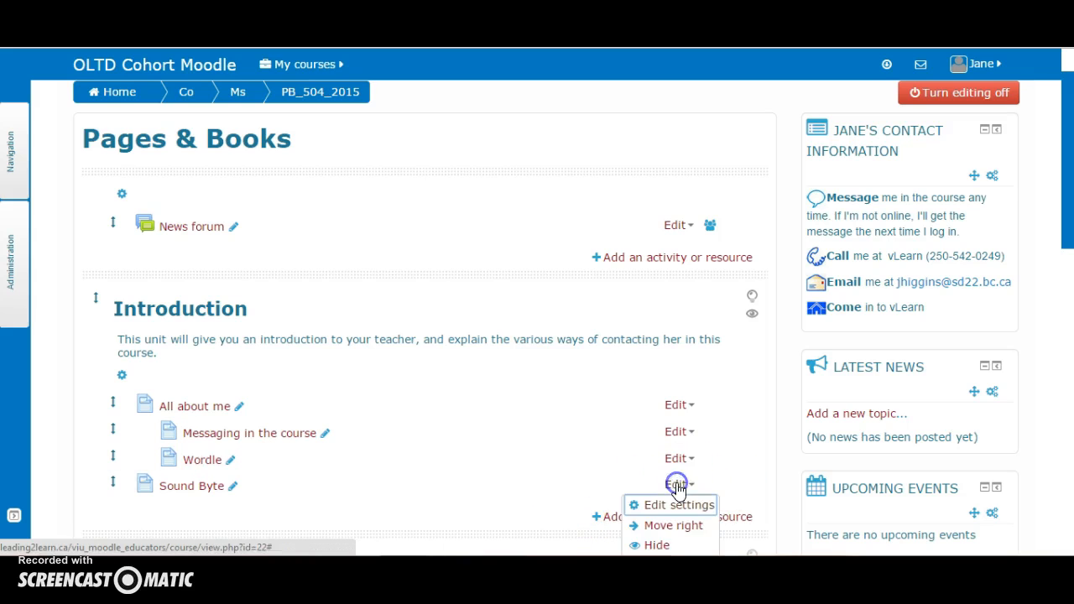
pyautogui.click(662, 526)
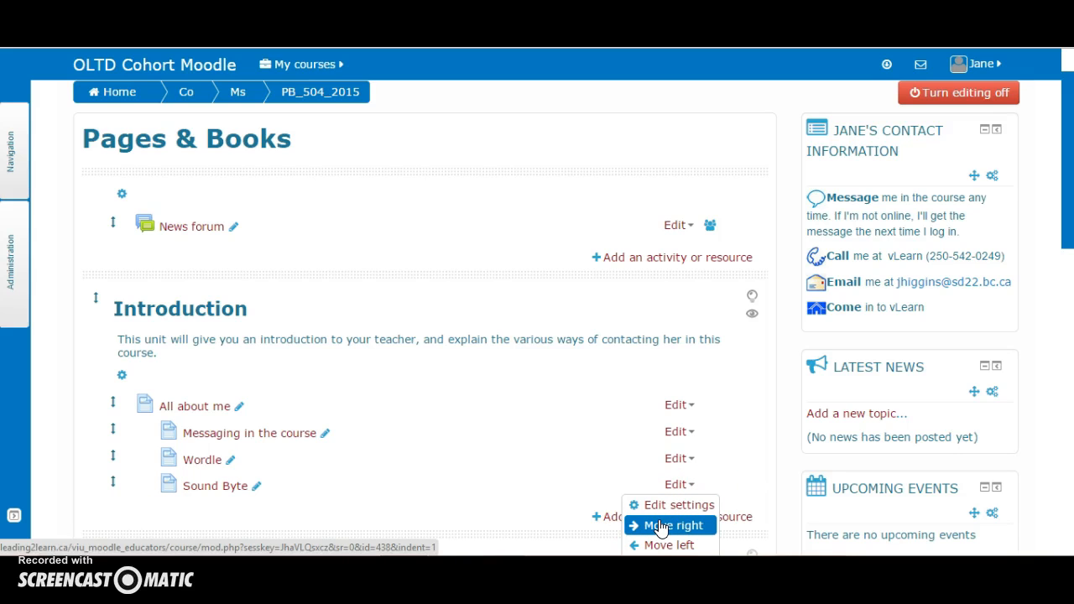
pyautogui.click(571, 495)
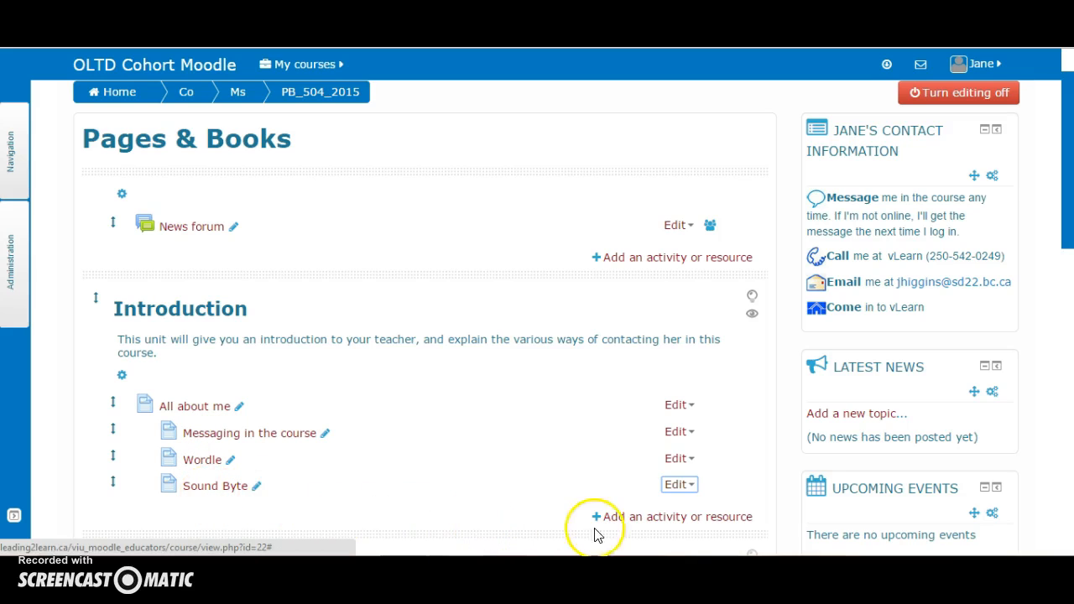
# Add a new Assignment named Messaging Assignment to the Introduction section and save it
pyautogui.click(654, 517)
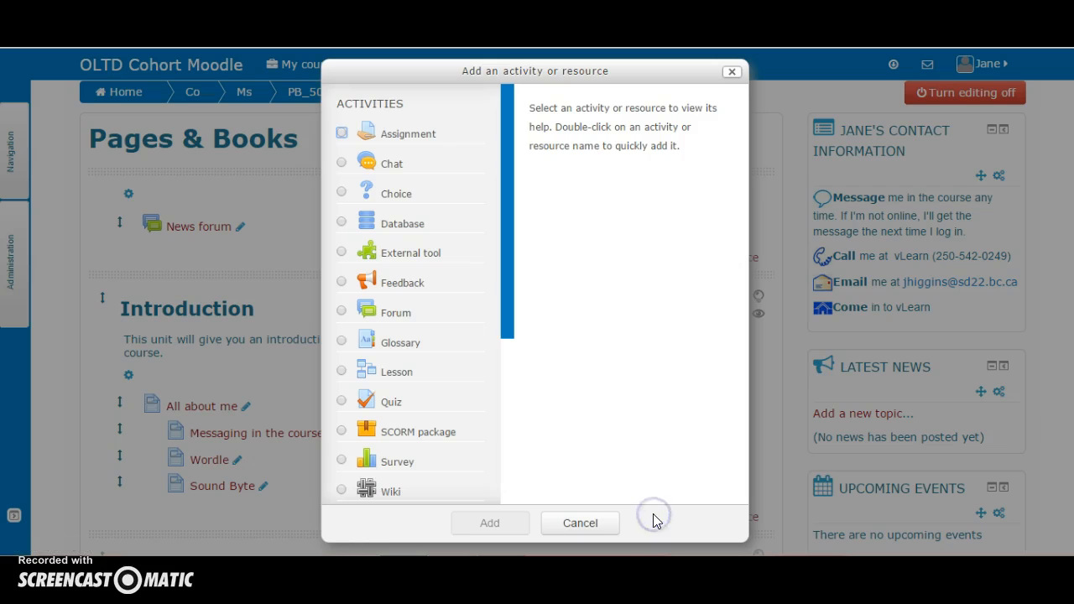
pyautogui.click(342, 133)
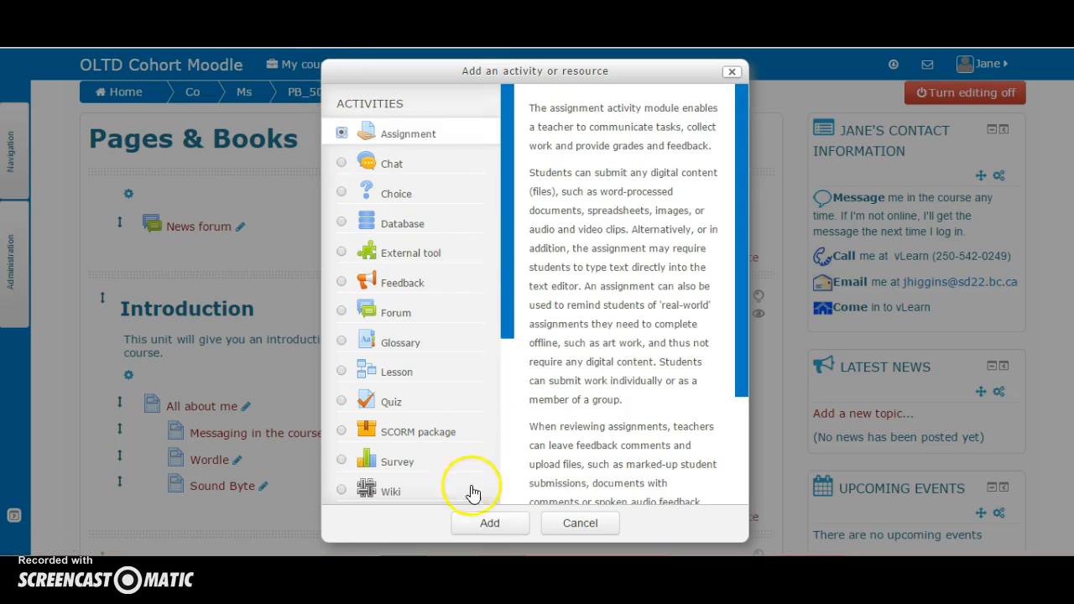
pyautogui.click(473, 525)
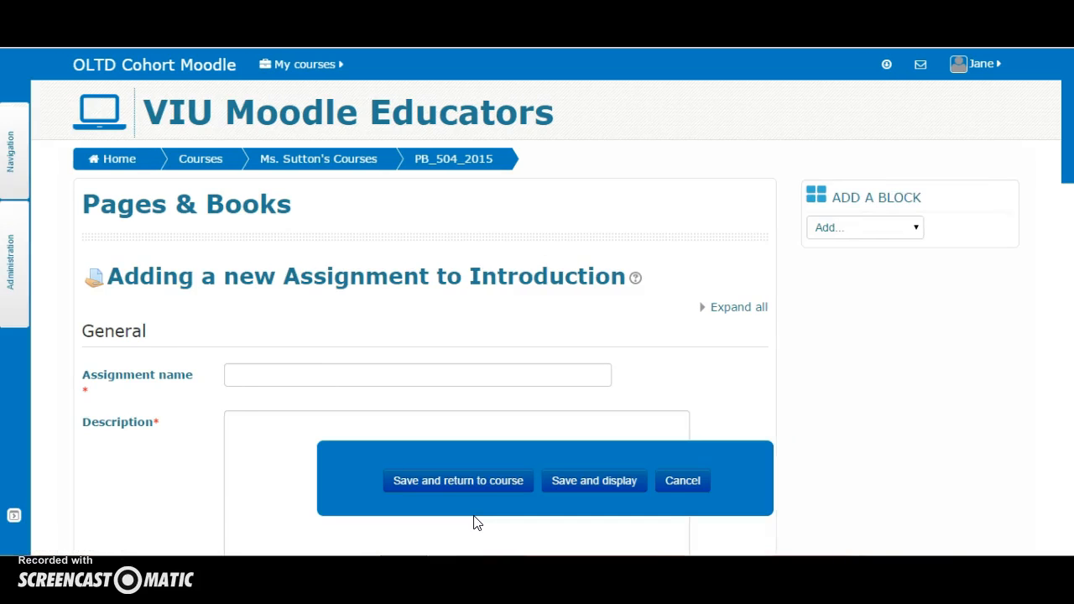
pyautogui.click(162, 480)
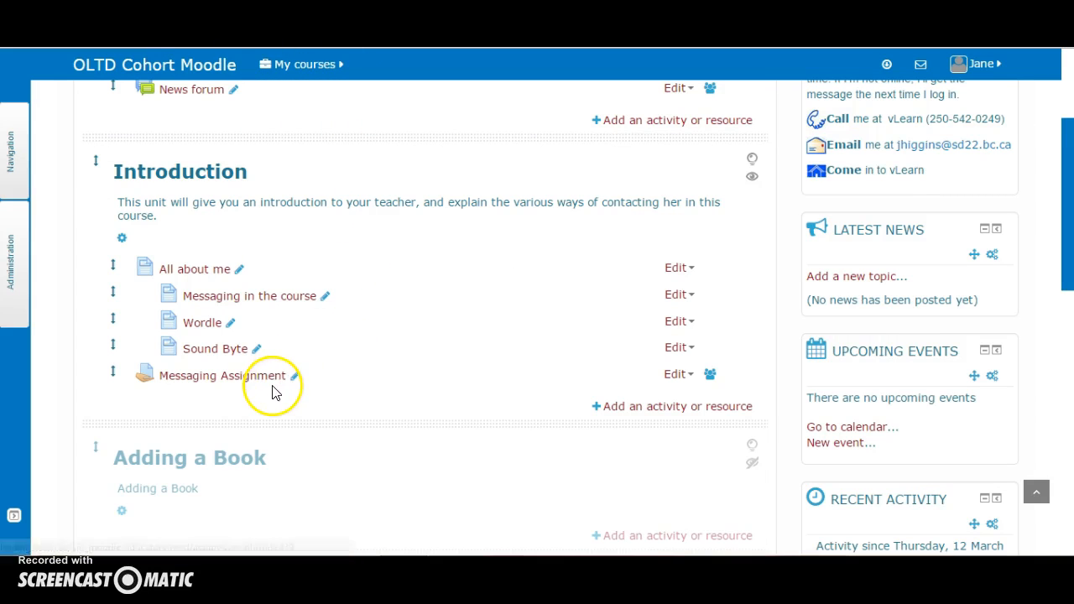
# Move Messaging Assignment to just after the Messaging in the course page, then turn editing off
pyautogui.click(111, 372)
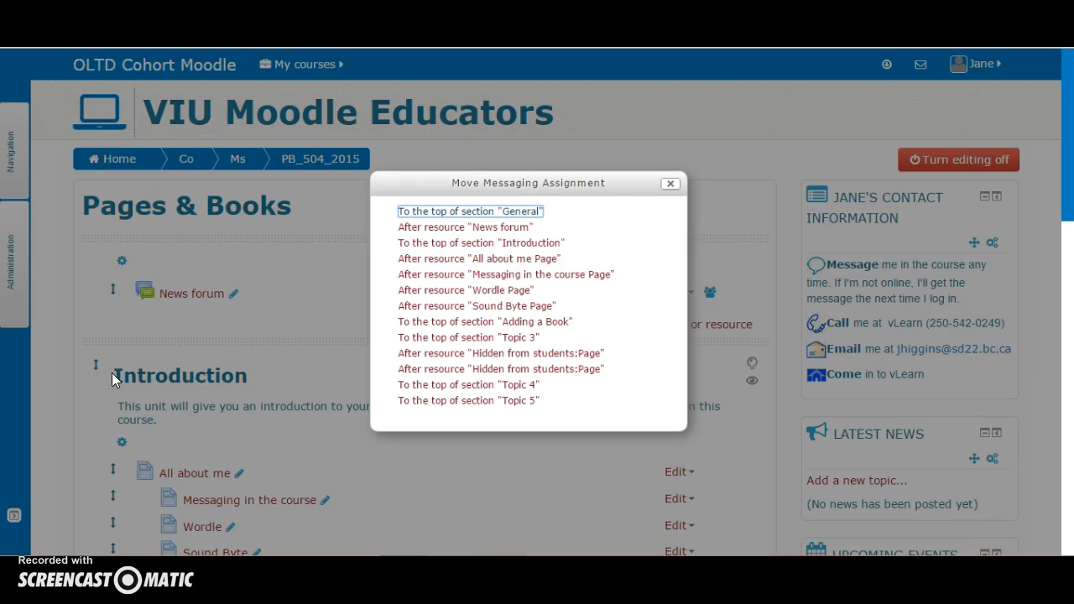
pyautogui.click(443, 274)
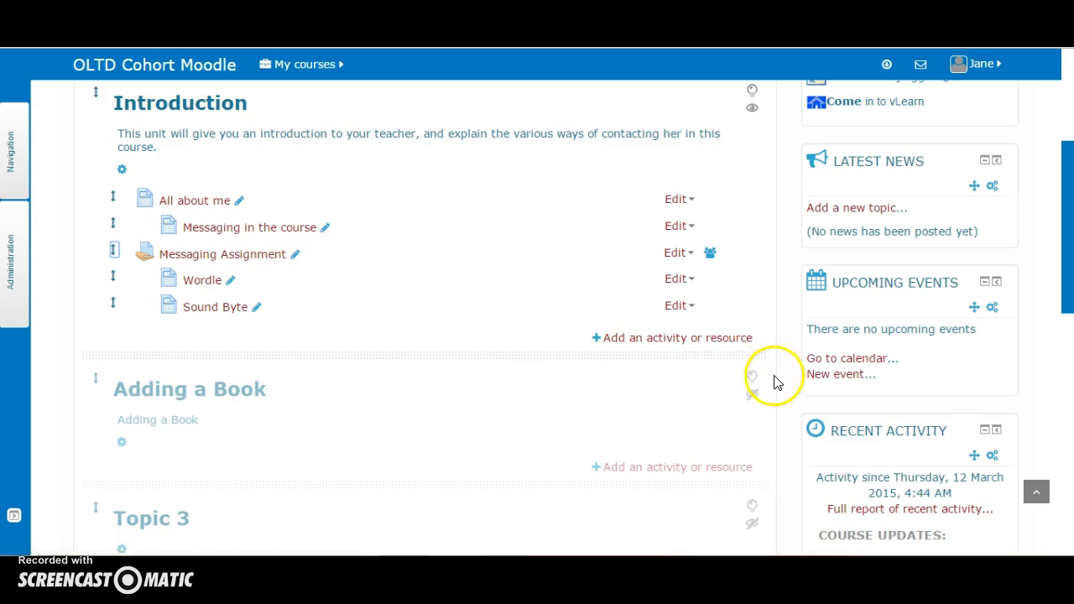
pyautogui.scroll(3, 775, 380)
pyautogui.scroll(3, 778, 384)
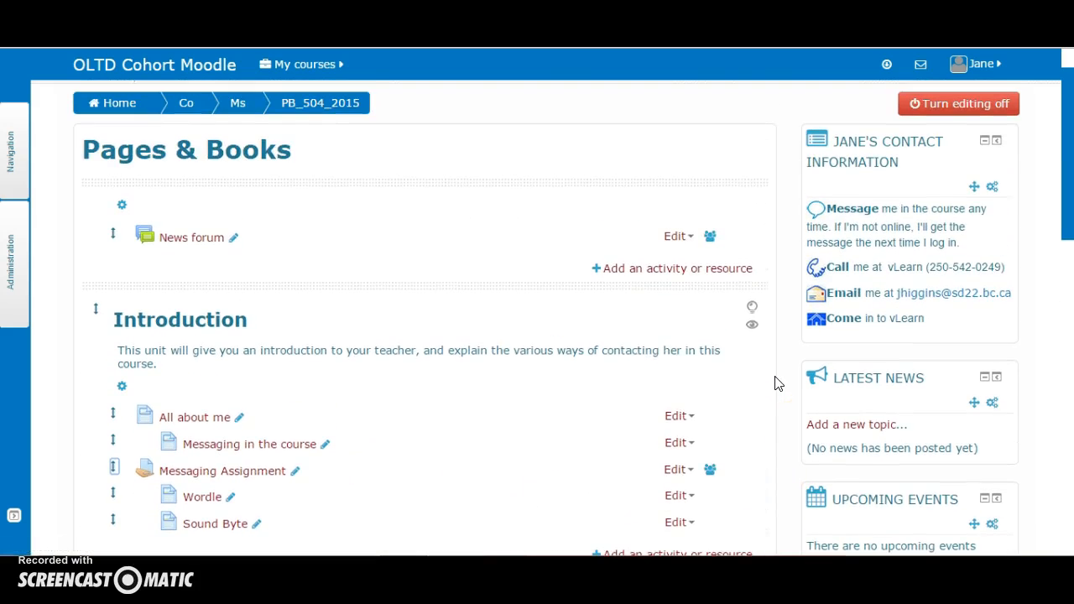
pyautogui.scroll(1, 776, 383)
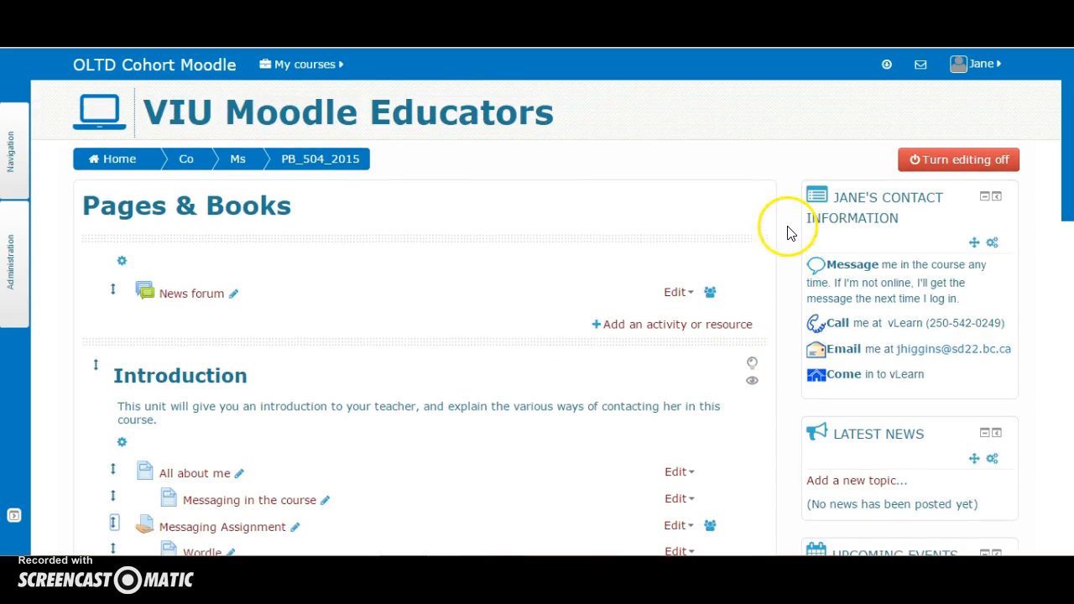
pyautogui.click(924, 162)
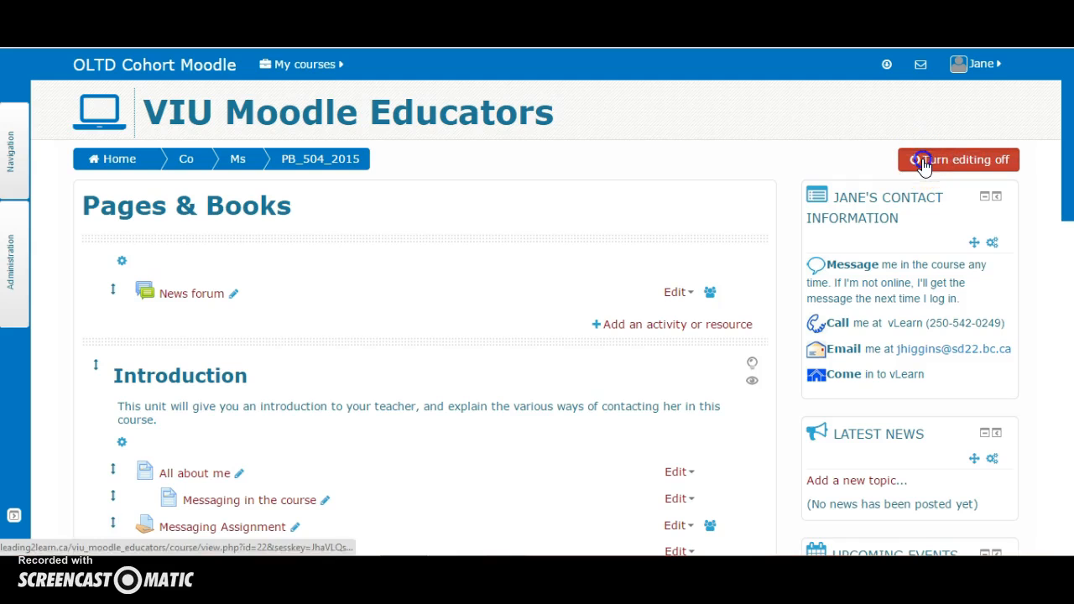